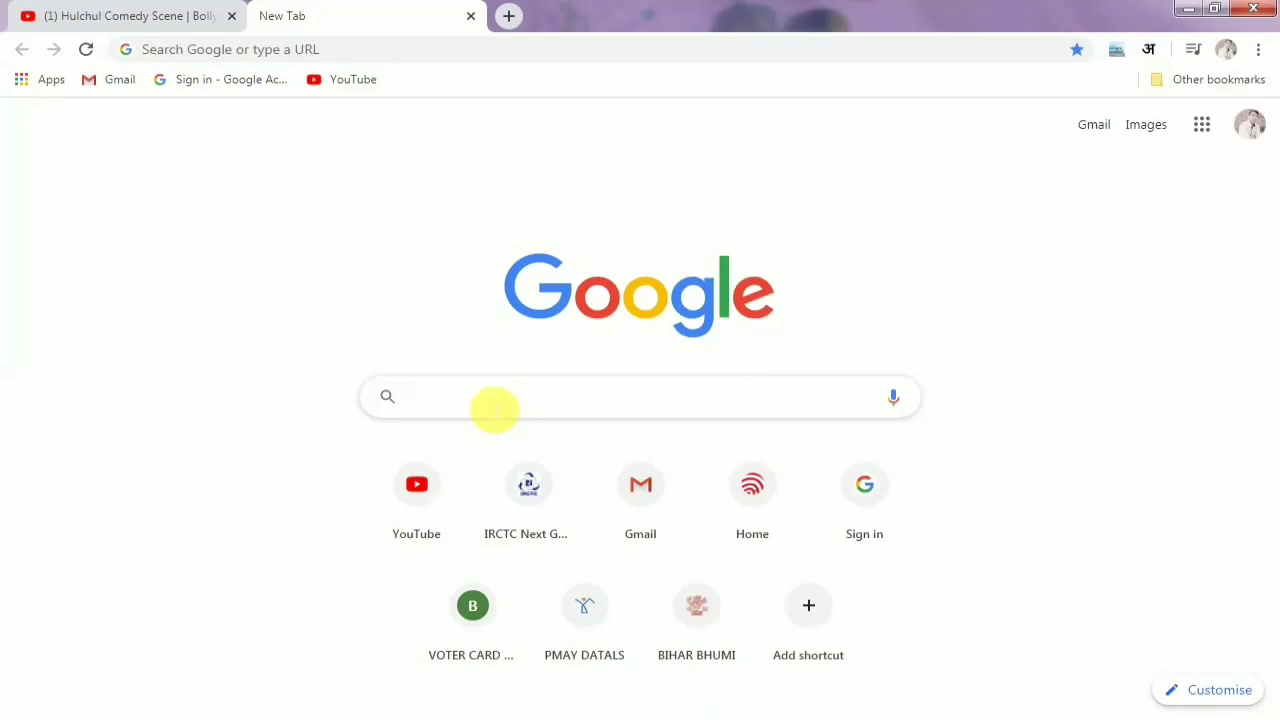
- Search Google for "bhumi jankari bihar" and open the "Property Registration Details of Bihar - Bhumi Jankari" result
type("bhum")
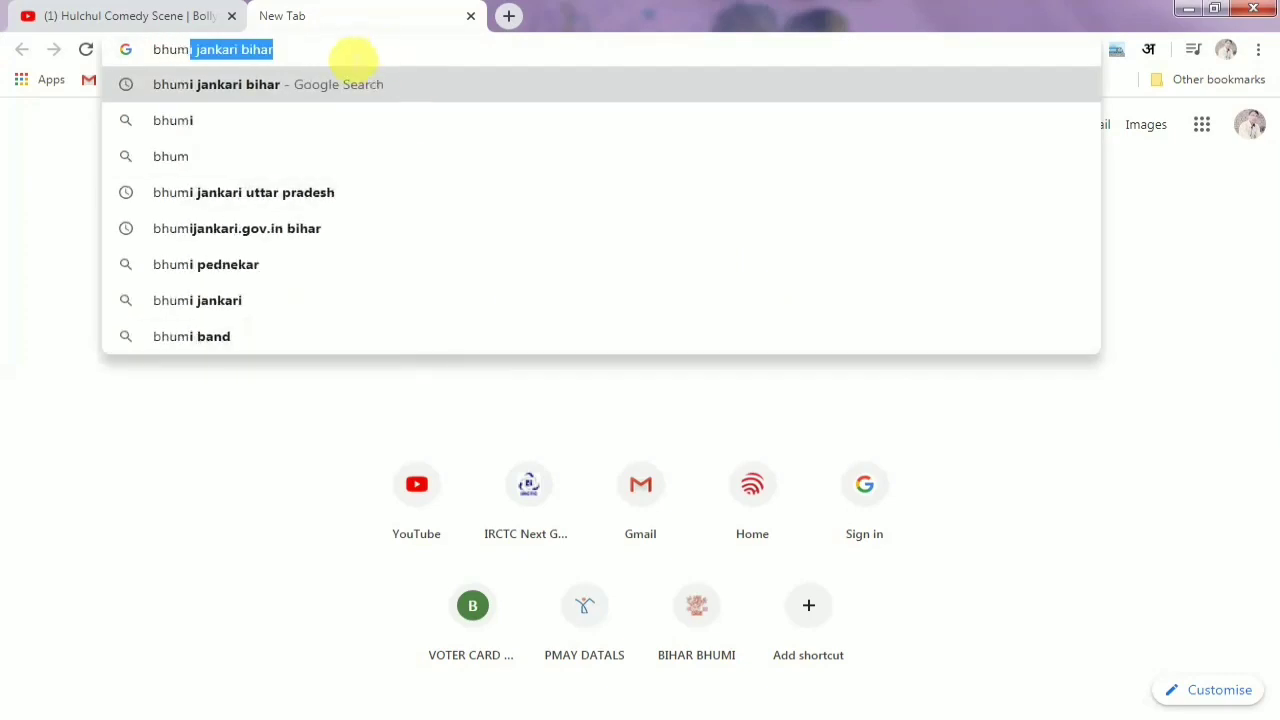
left_click(315, 60)
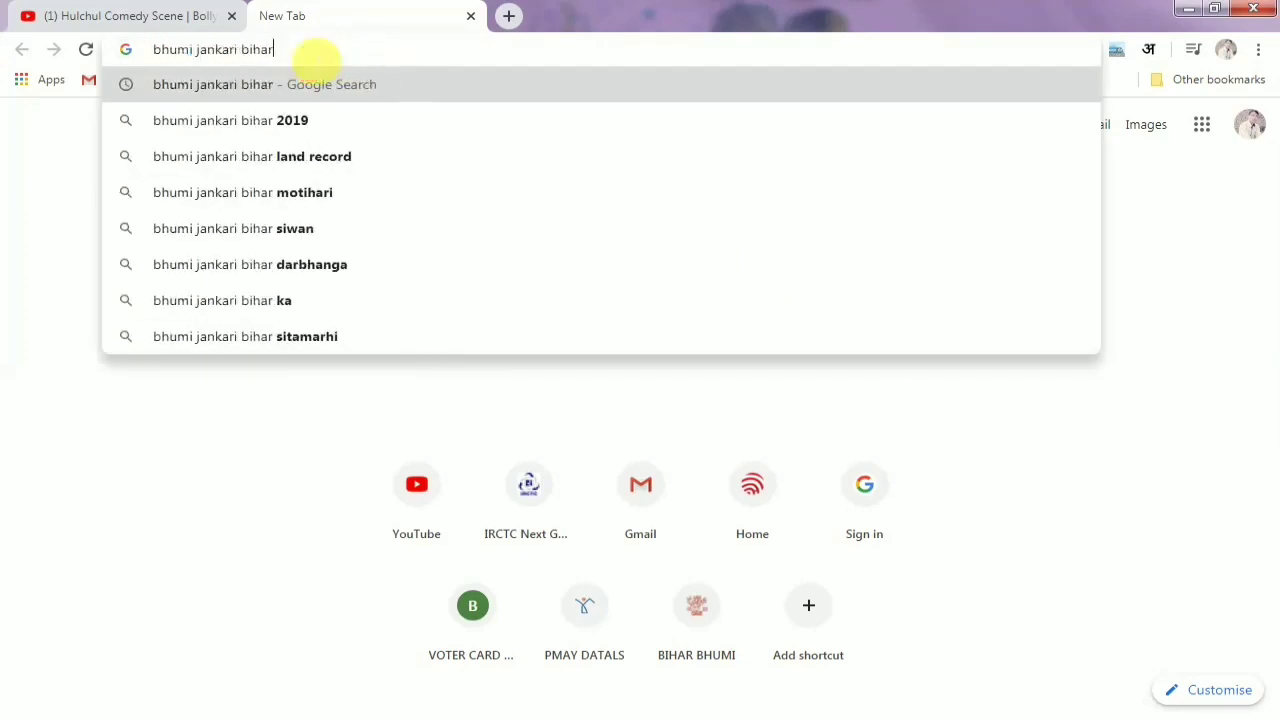
key("BackSpace")
key("BackSpace")
key("BackSpace")
key("BackSpace")
key("BackSpace")
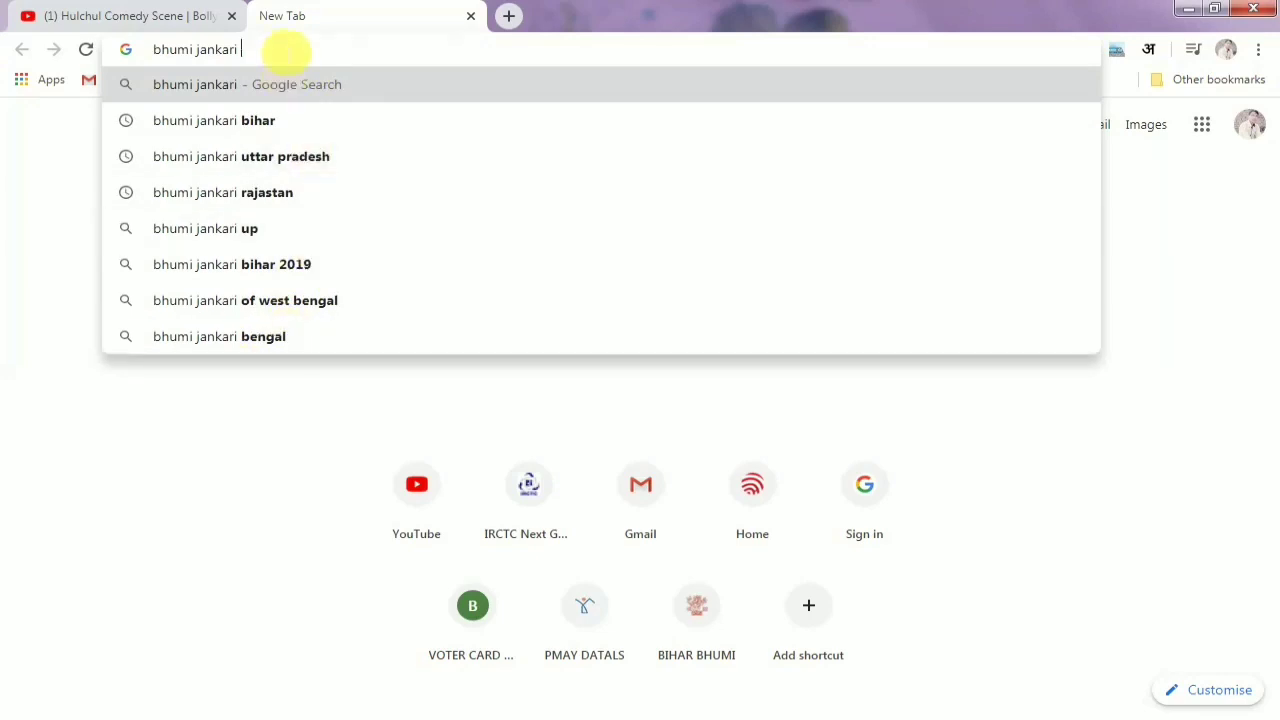
left_click(249, 130)
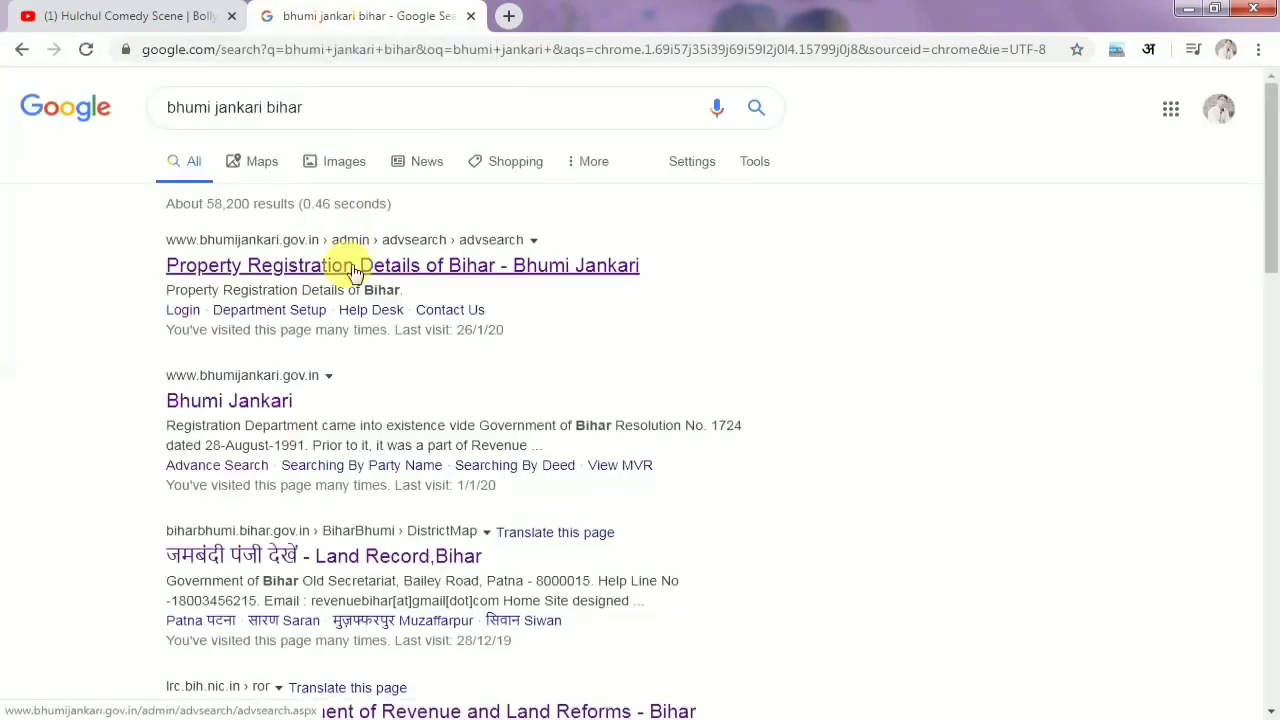
left_click(355, 272)
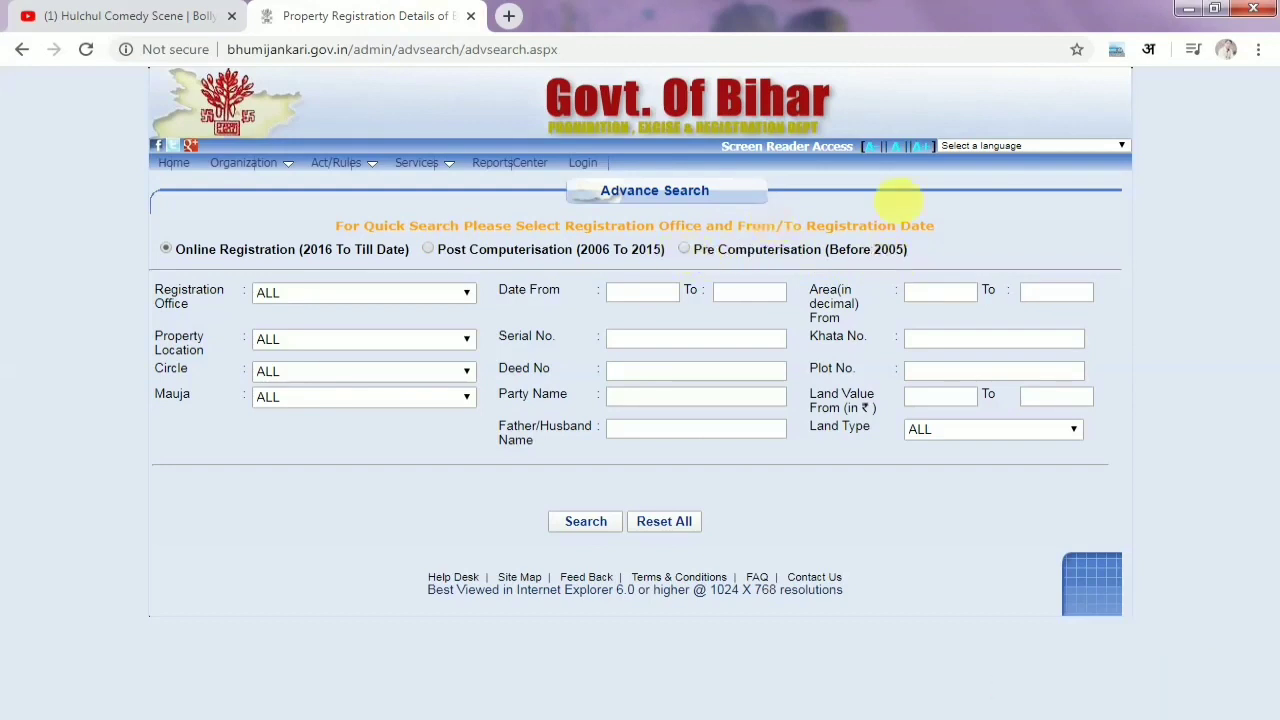
left_click(991, 146)
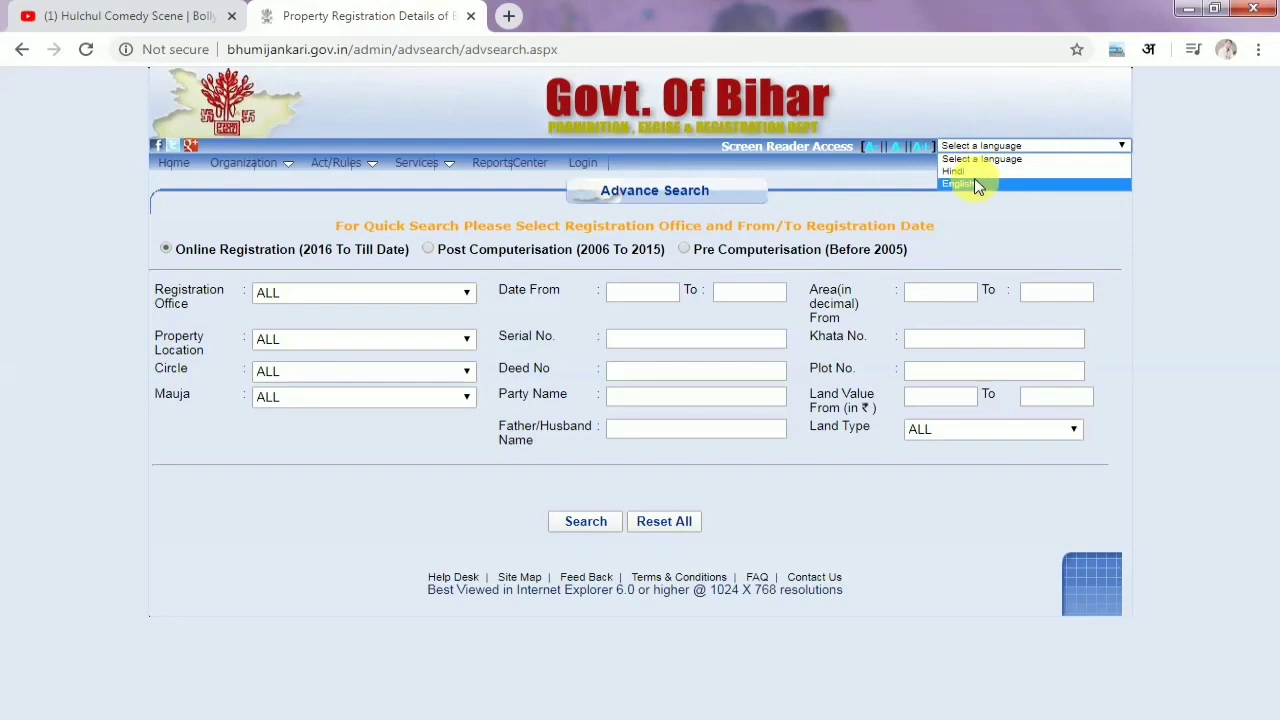
left_click(981, 205)
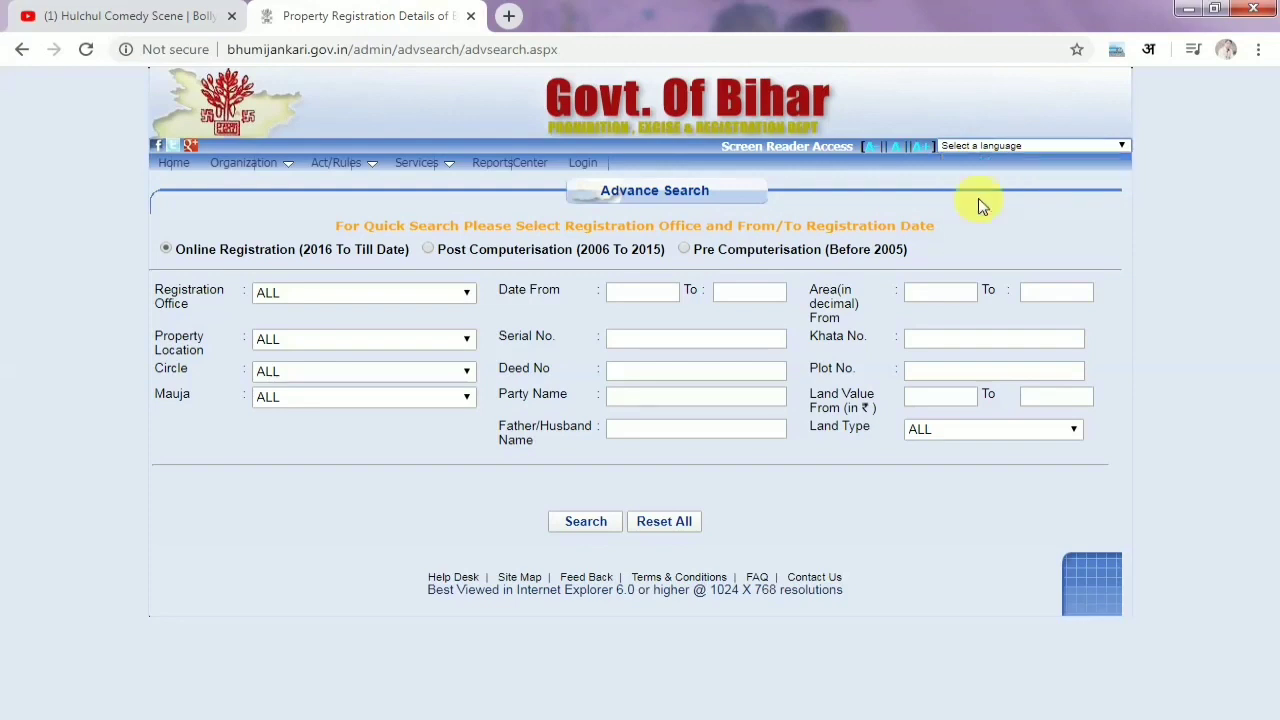
- Set the registration office to DARBHANGA in the advance search form
left_click(376, 298)
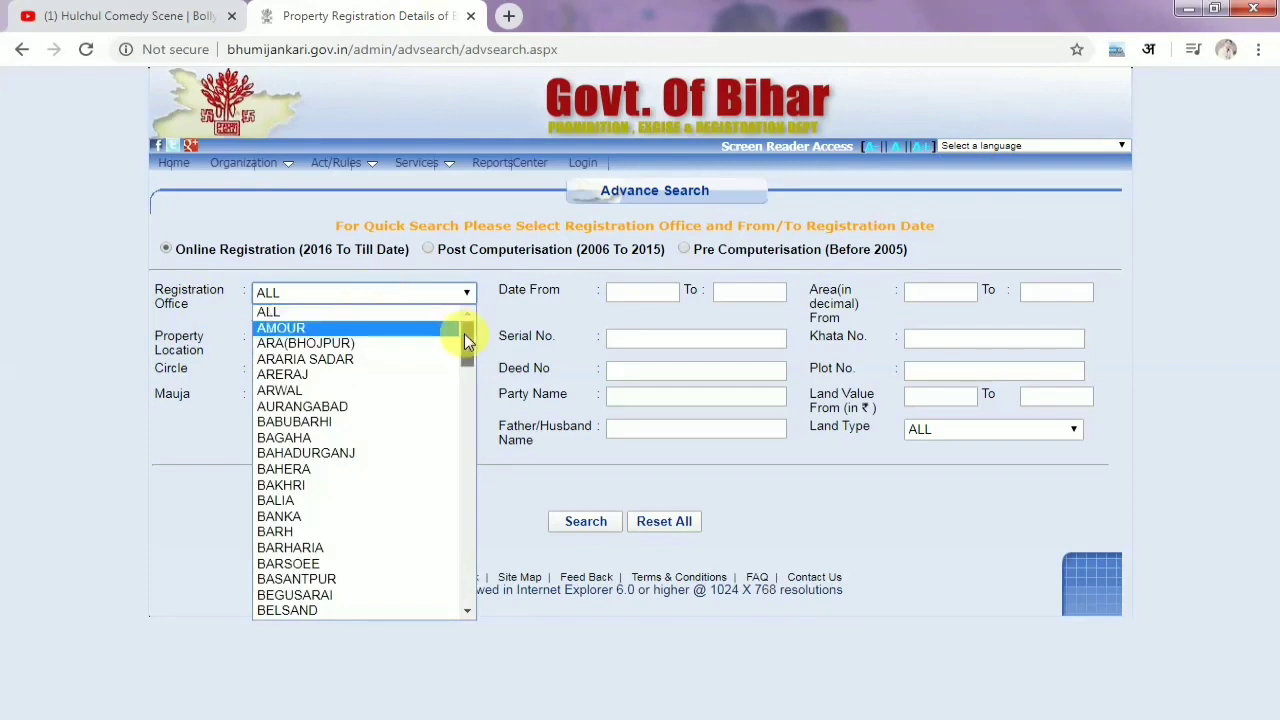
left_click_drag(464, 333, 473, 402)
left_click(376, 370)
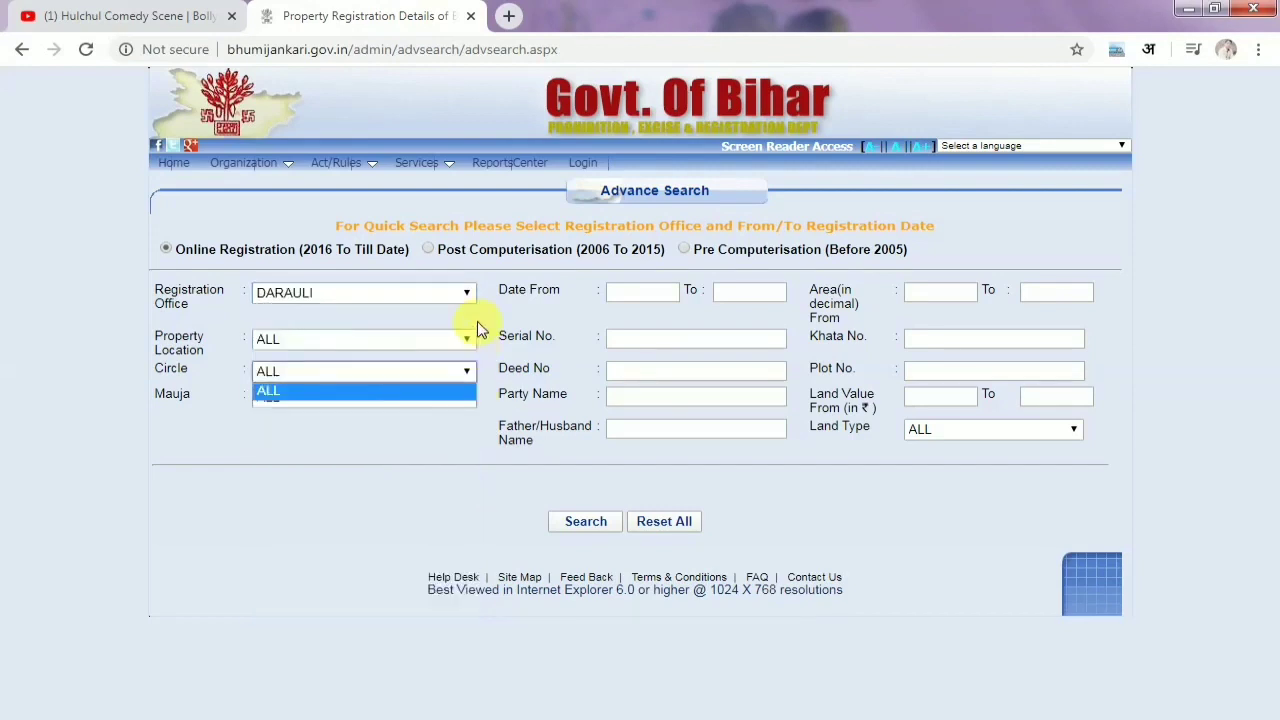
left_click(461, 296)
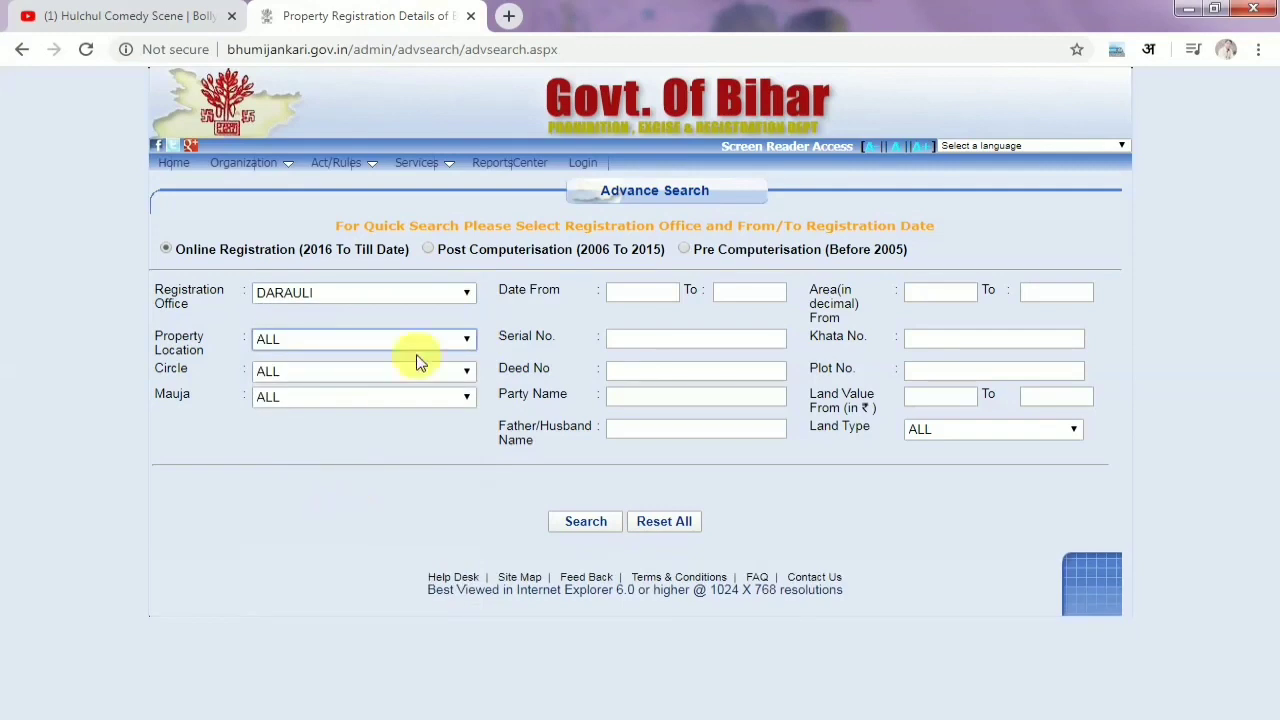
left_click(433, 296)
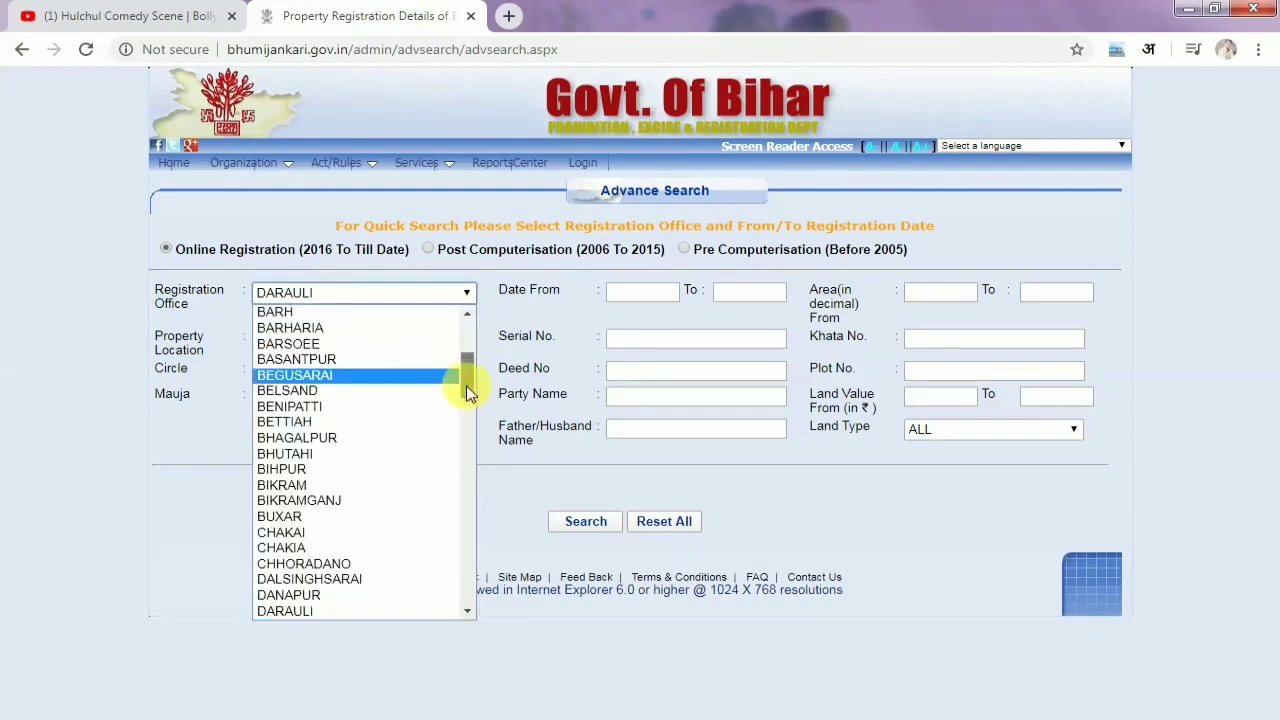
left_click_drag(466, 383, 466, 414)
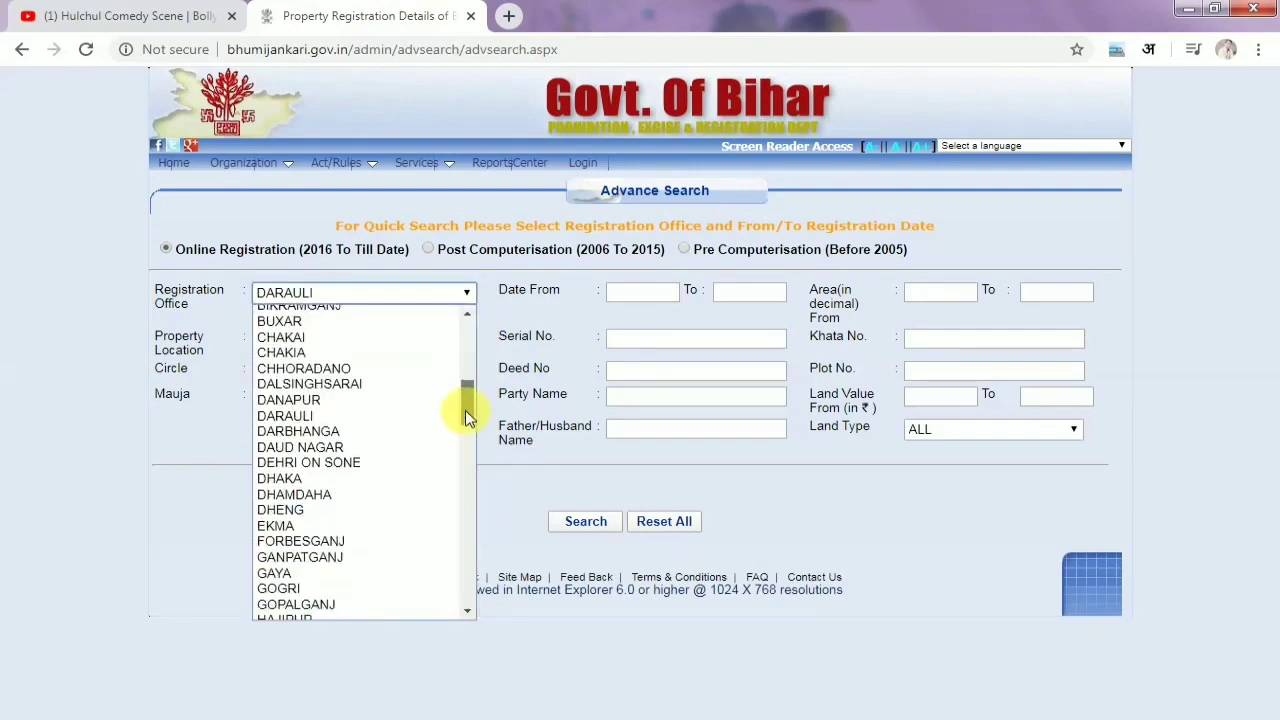
left_click(322, 425)
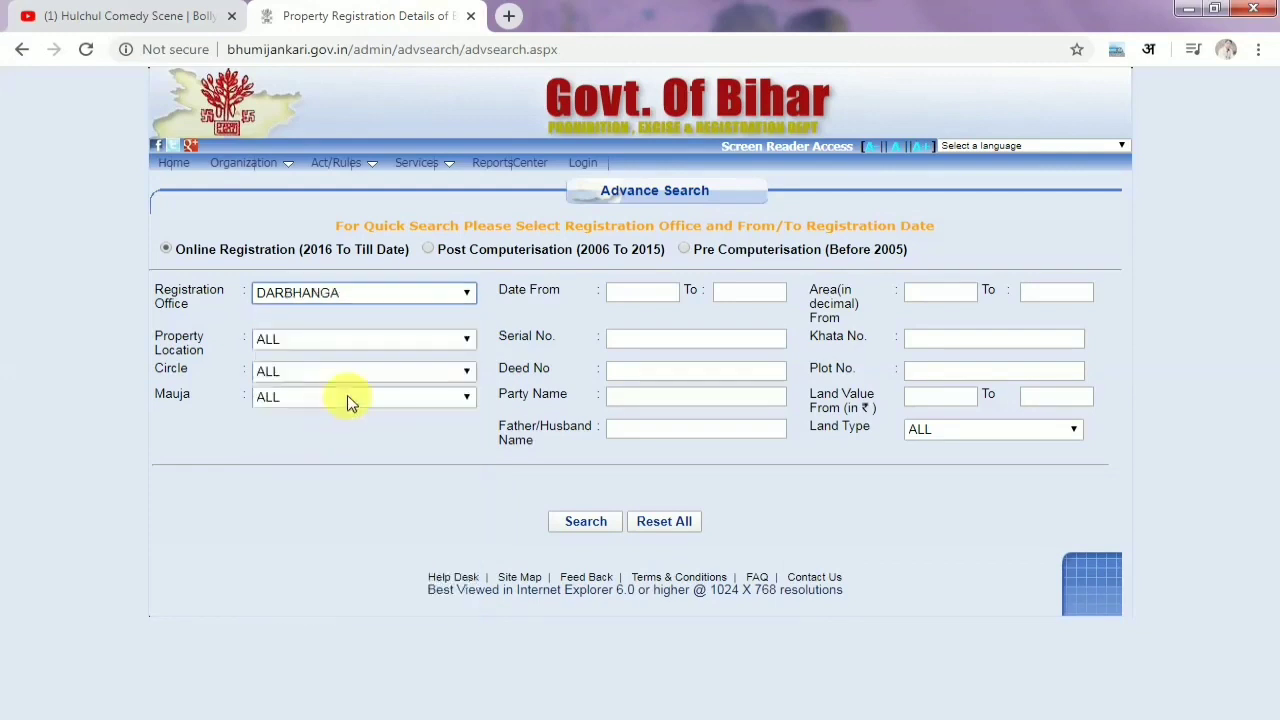
- Set the property location to DARBHANGA and the circle to MANIGACHHI
left_click(329, 345)
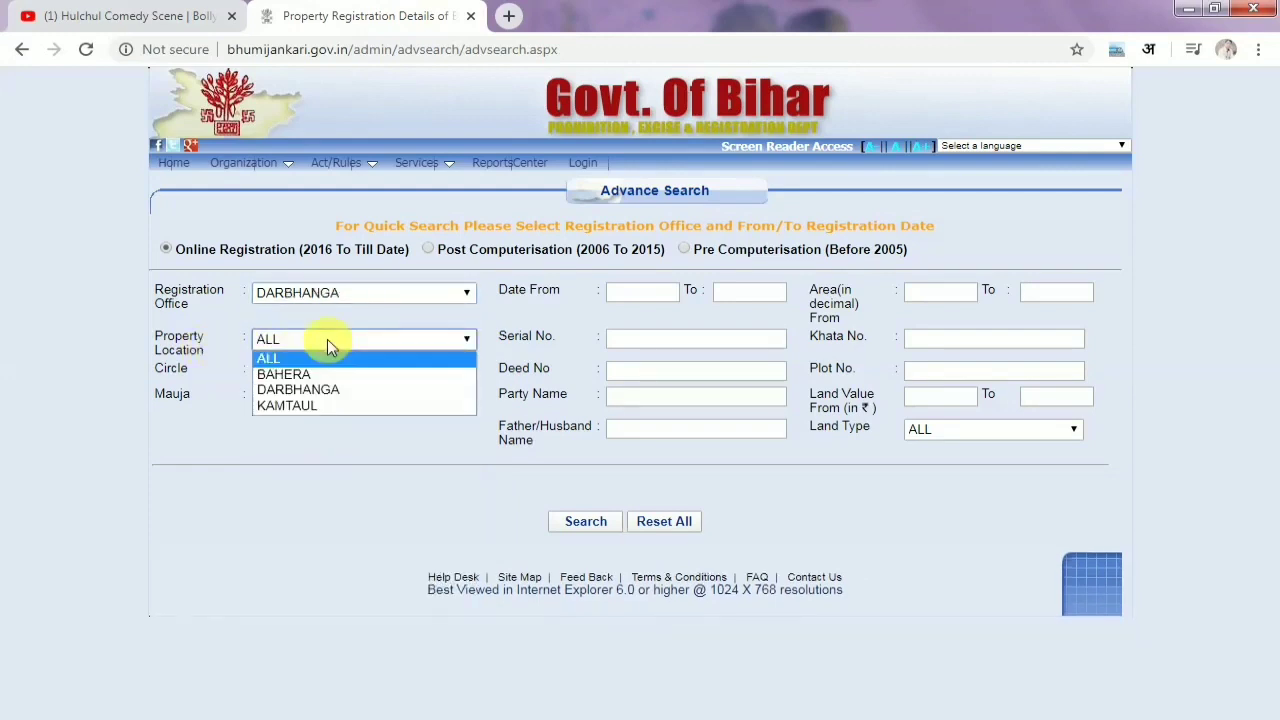
left_click(324, 392)
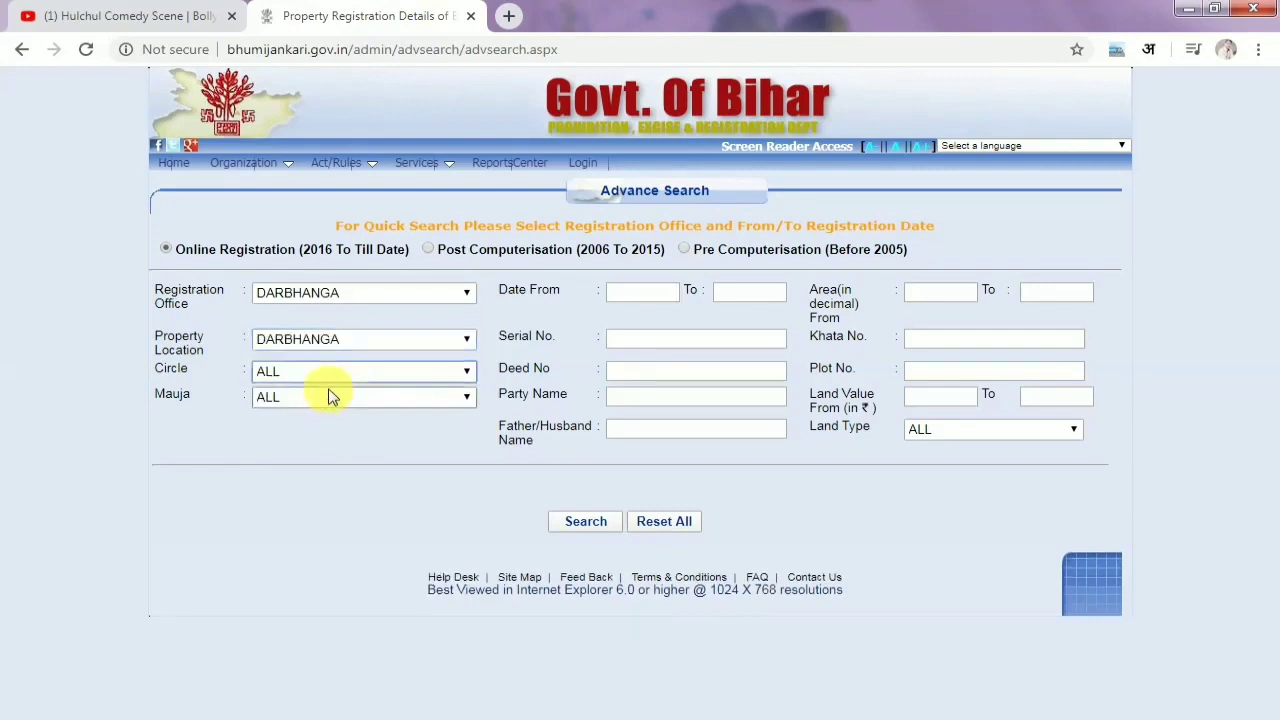
left_click(331, 375)
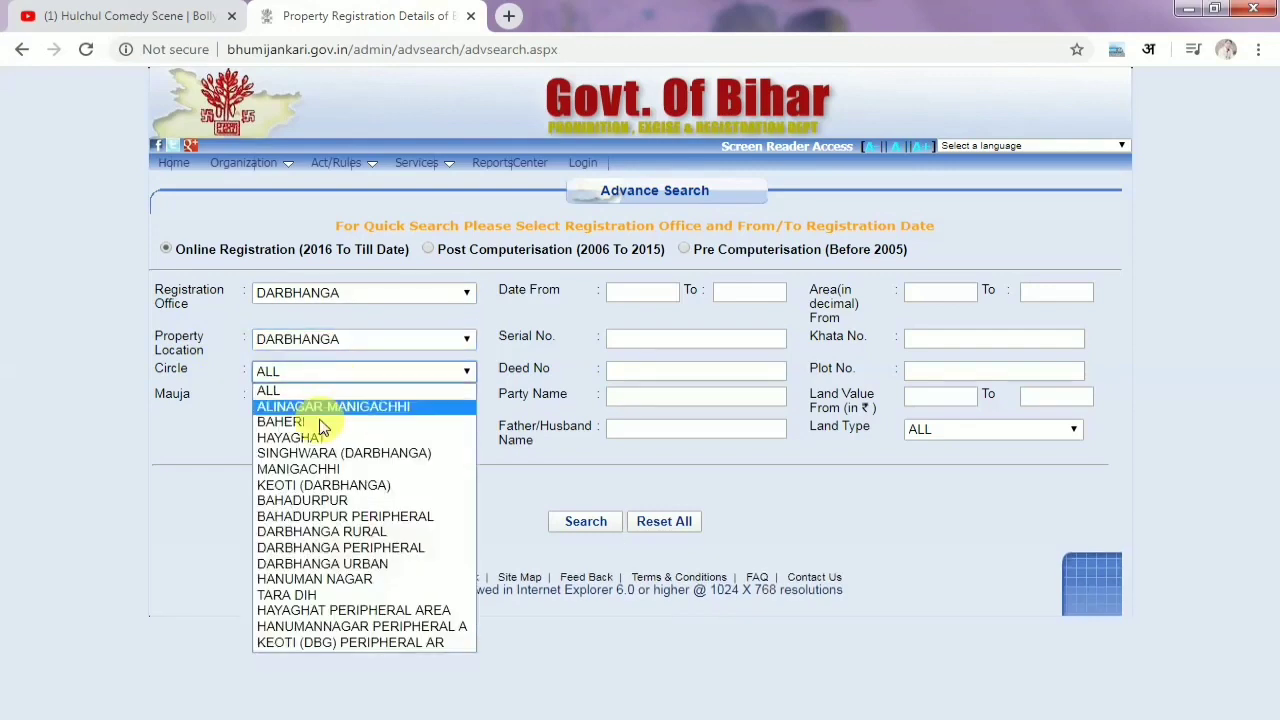
left_click(317, 470)
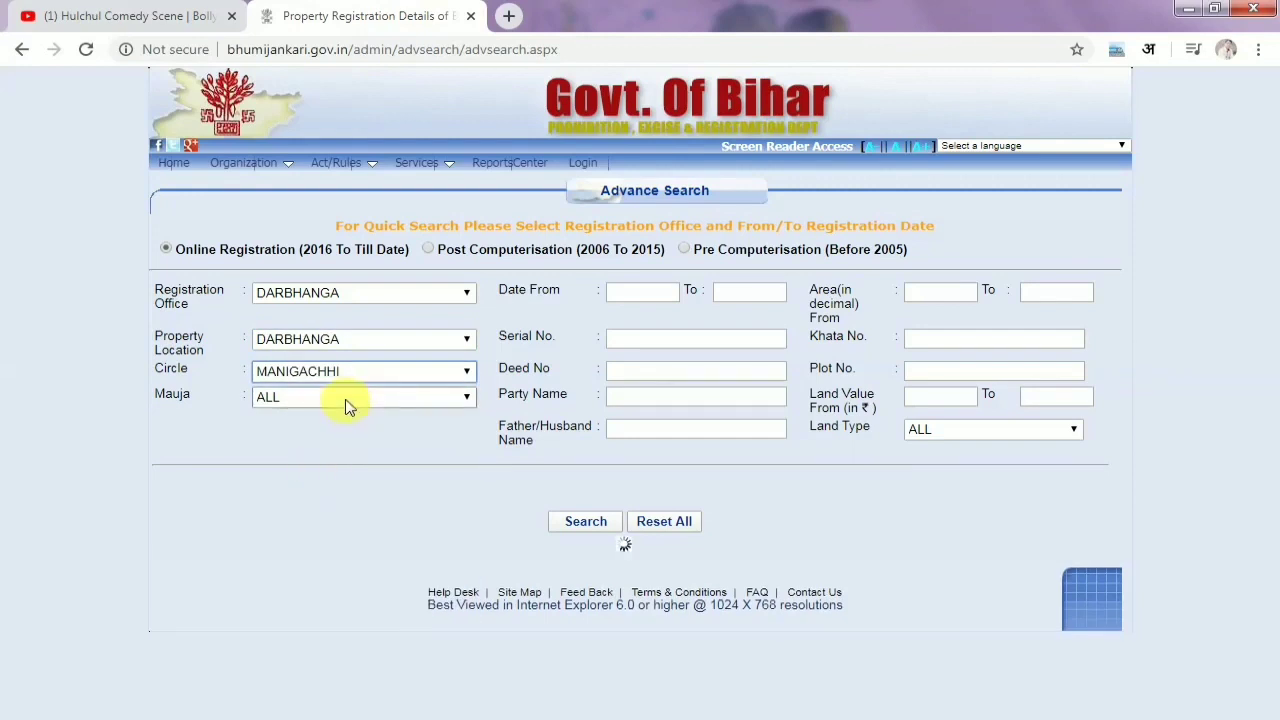
- Set the mauja to Banghat/053 for the selected circle
left_click(347, 406)
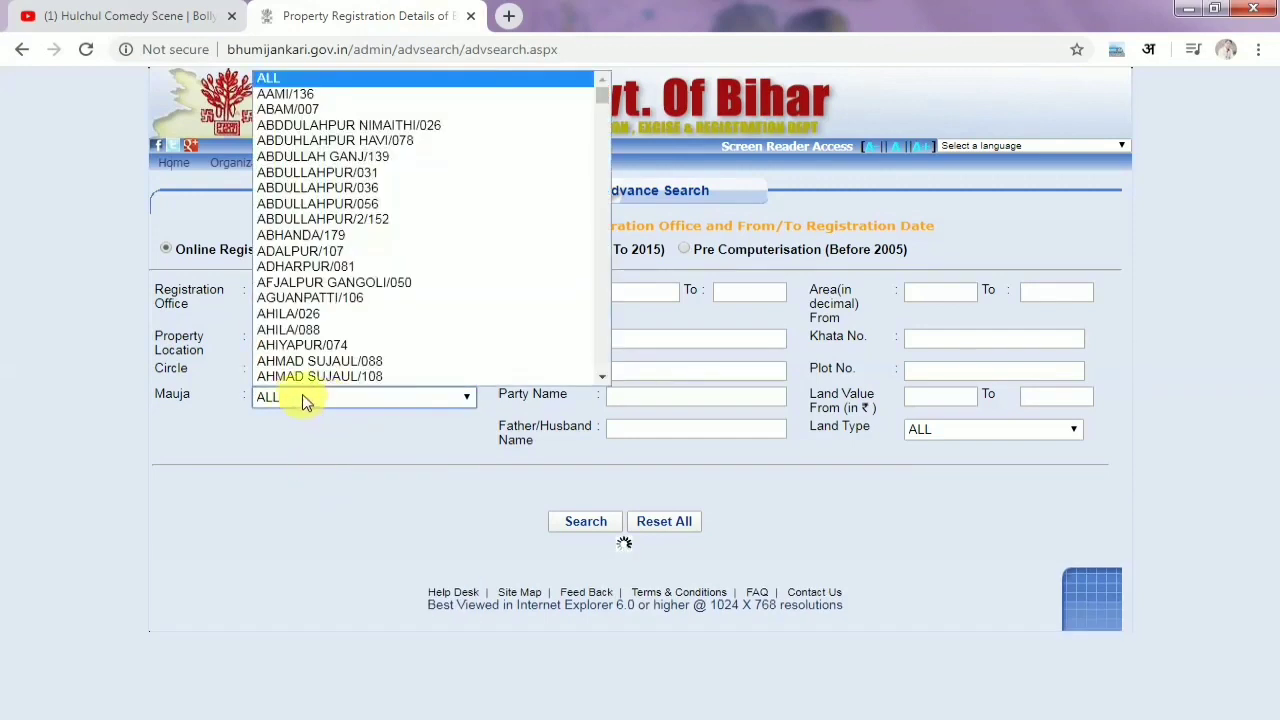
left_click(302, 400)
left_click(307, 398)
scroll(307, 390, "down", 1)
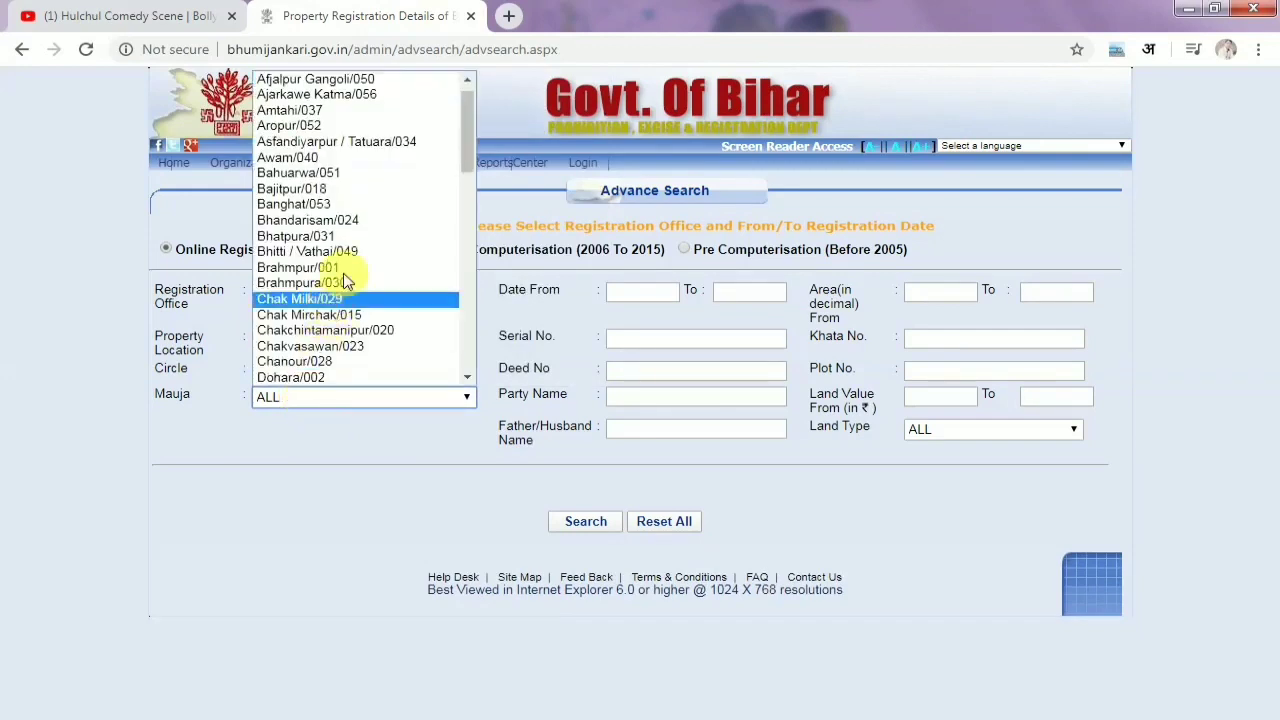
left_click(332, 205)
left_click(340, 445)
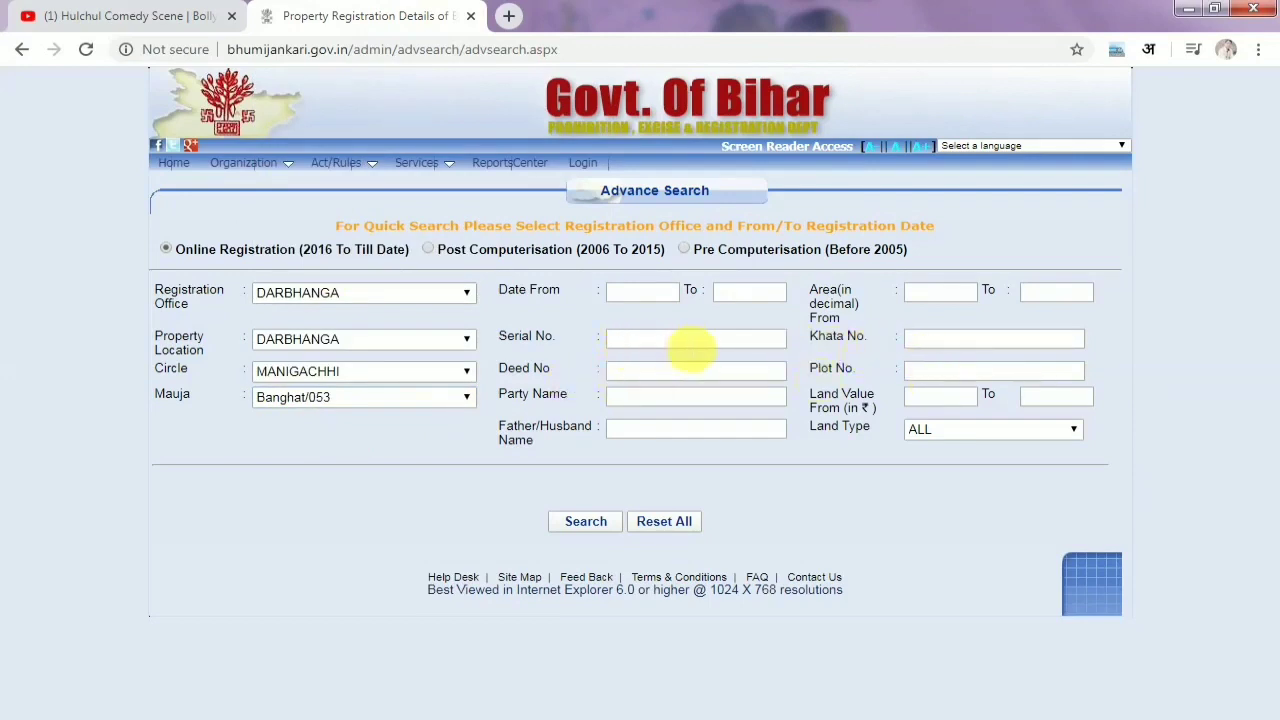
- Enter the property's khata number, run the search and display the details of the matching transactions
left_click(932, 349)
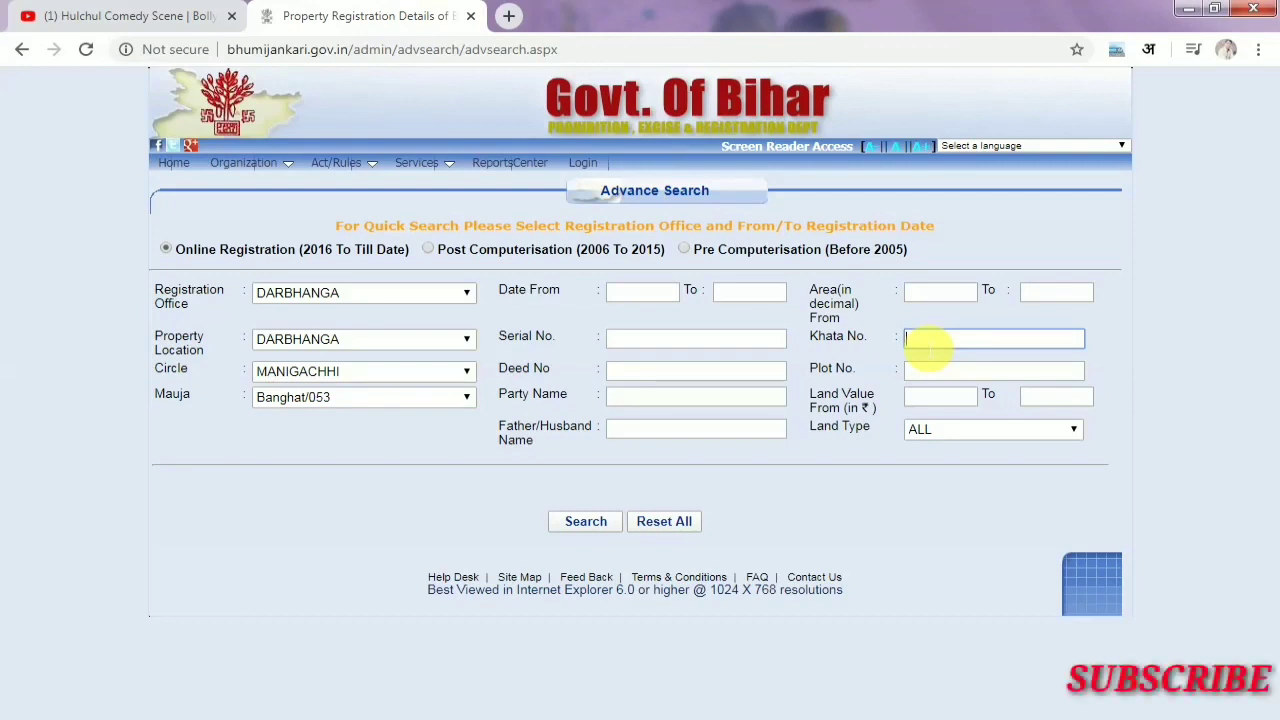
type("2068")
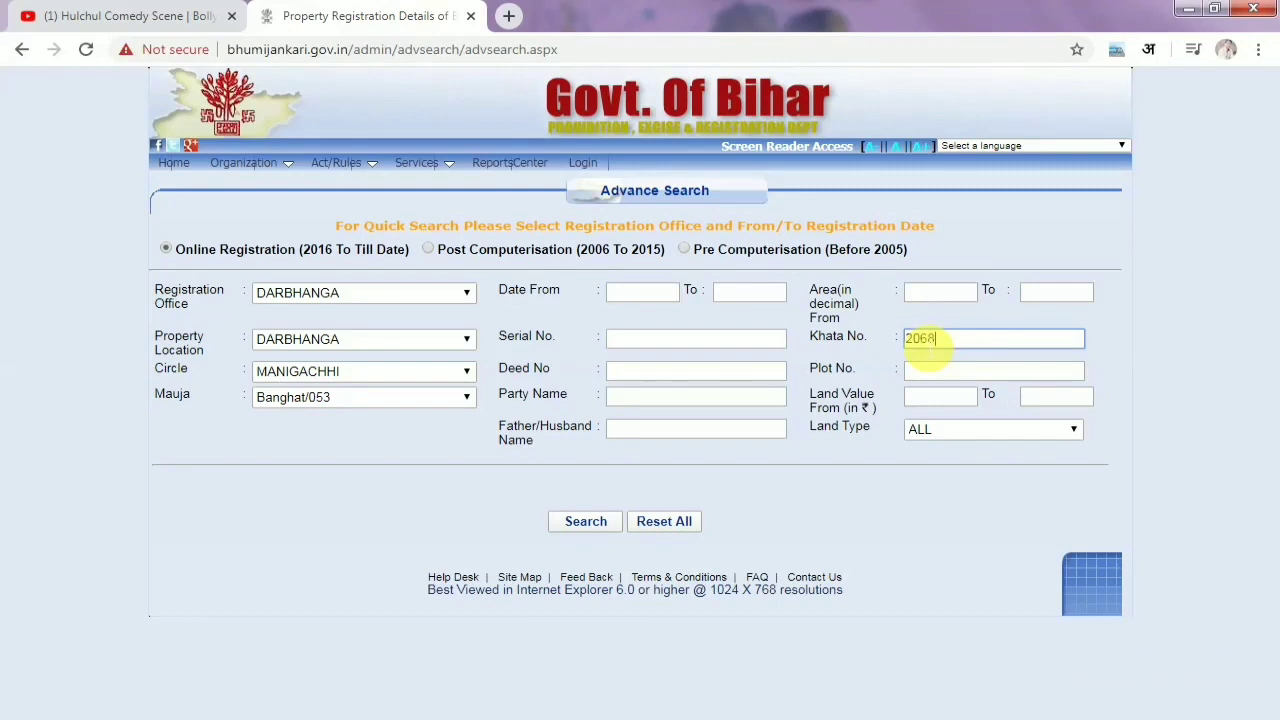
left_click(922, 352)
left_click(931, 548)
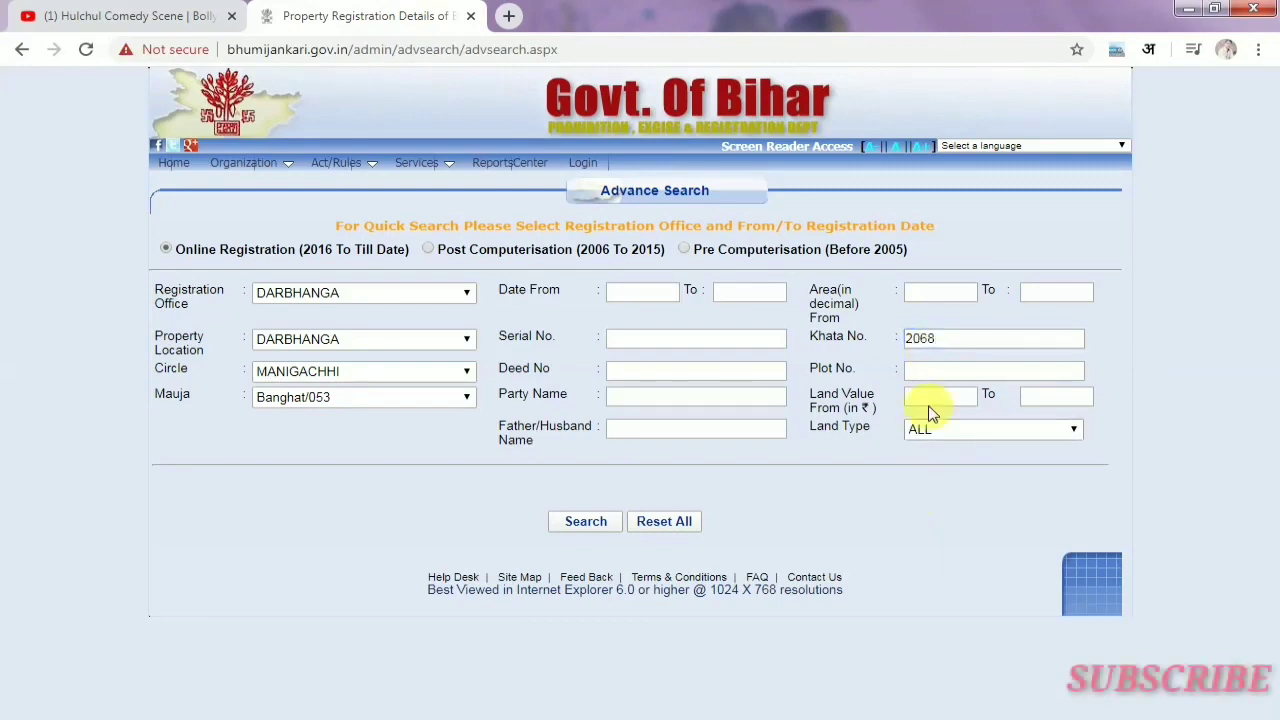
left_click(584, 523)
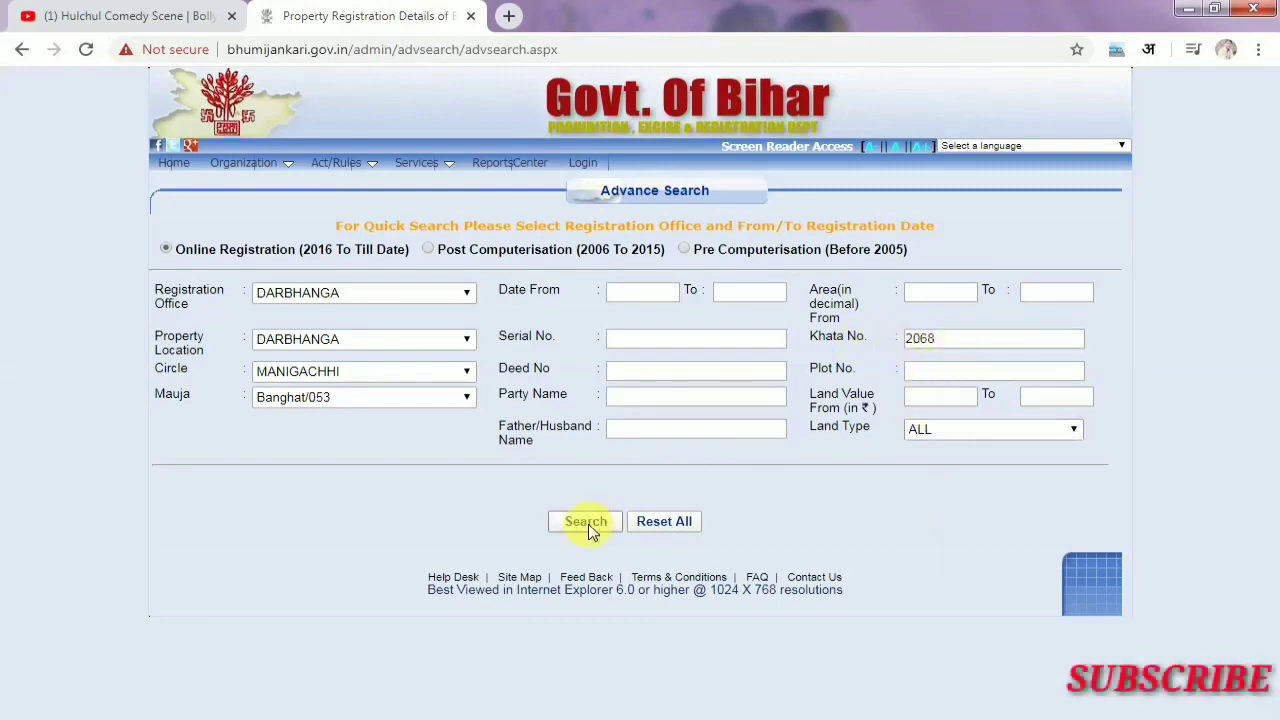
left_click(584, 524)
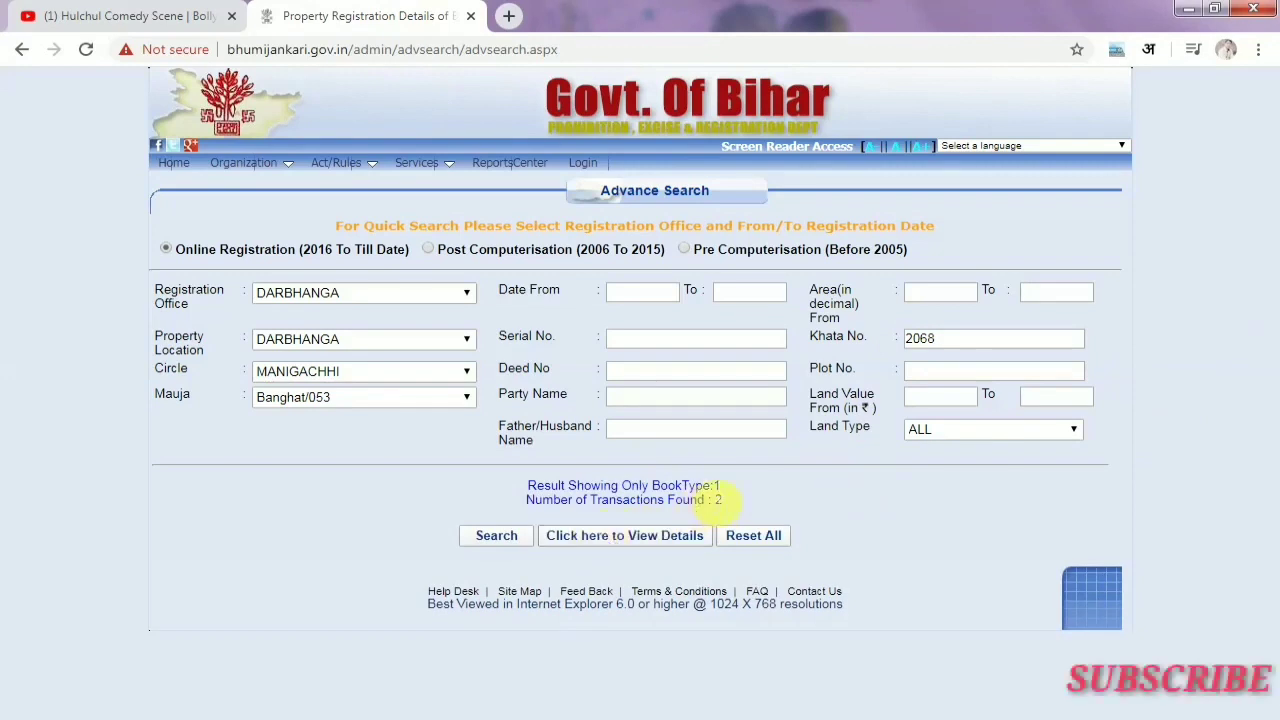
left_click(600, 543)
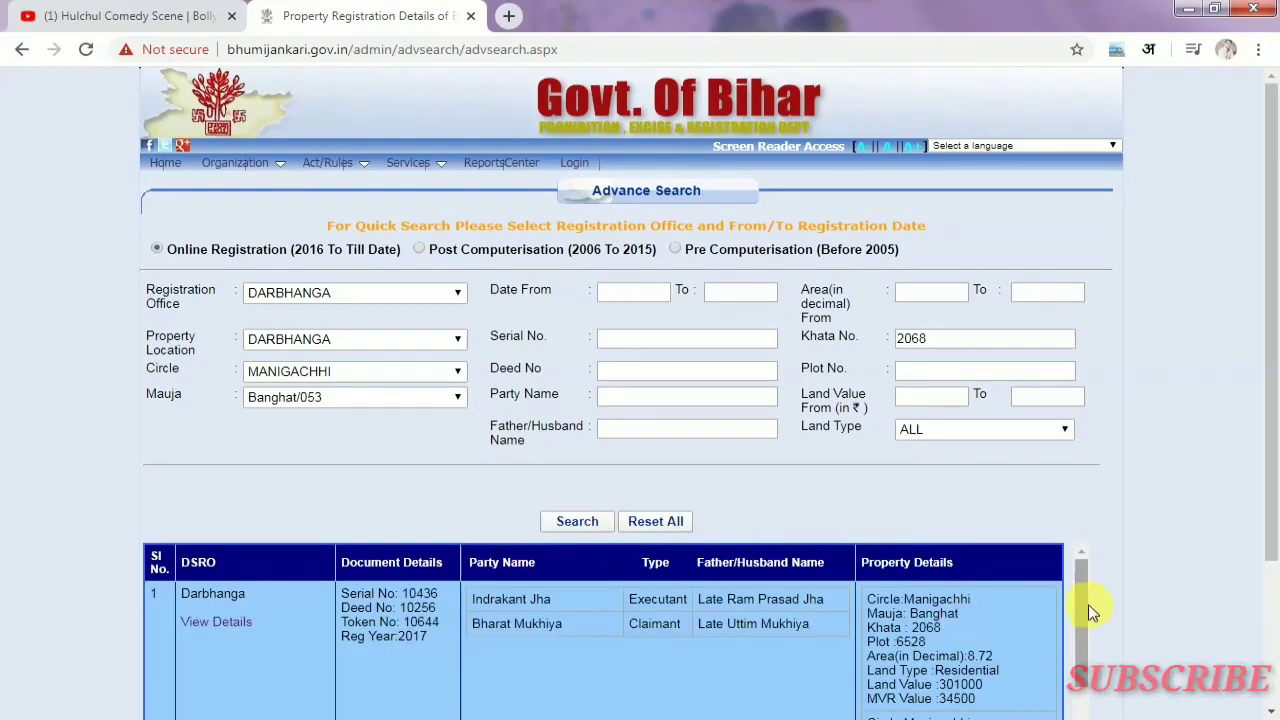
- Look through the listed transactions, open the first record's details and return to the advance search page
left_click_drag(1088, 630, 1089, 677)
scroll(1266, 443, "down", 1)
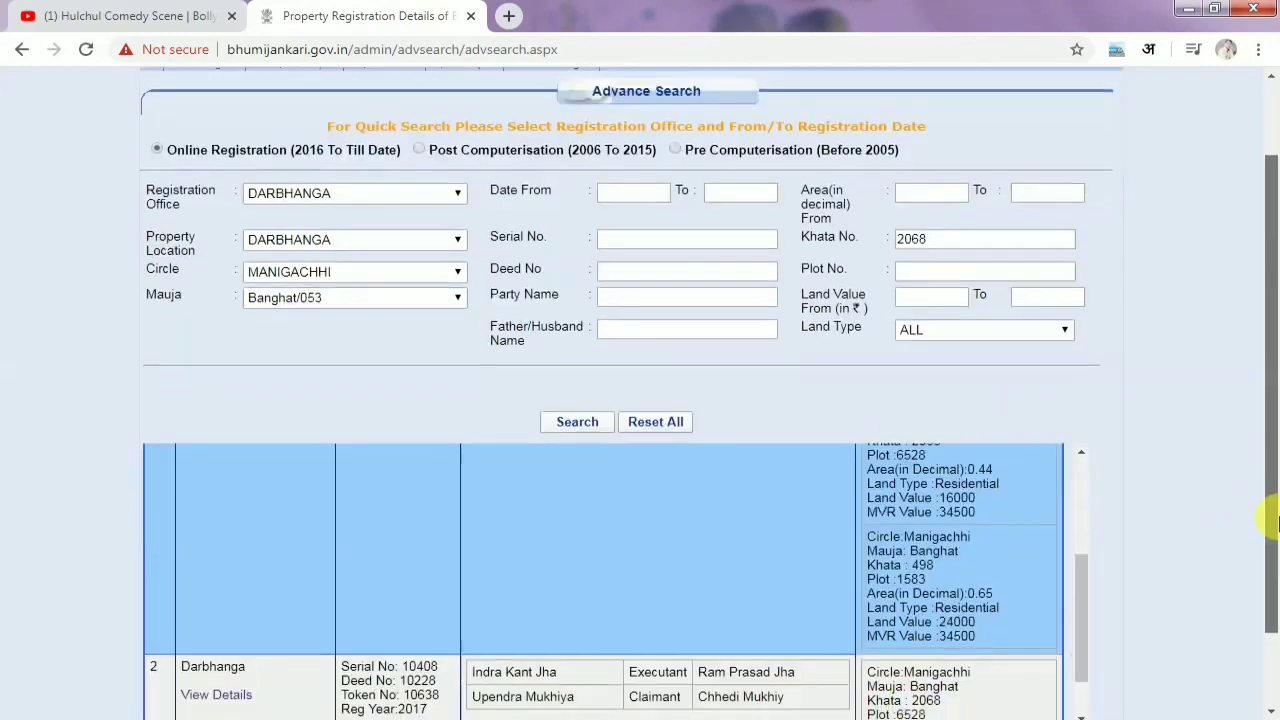
left_click_drag(1093, 594, 1088, 478)
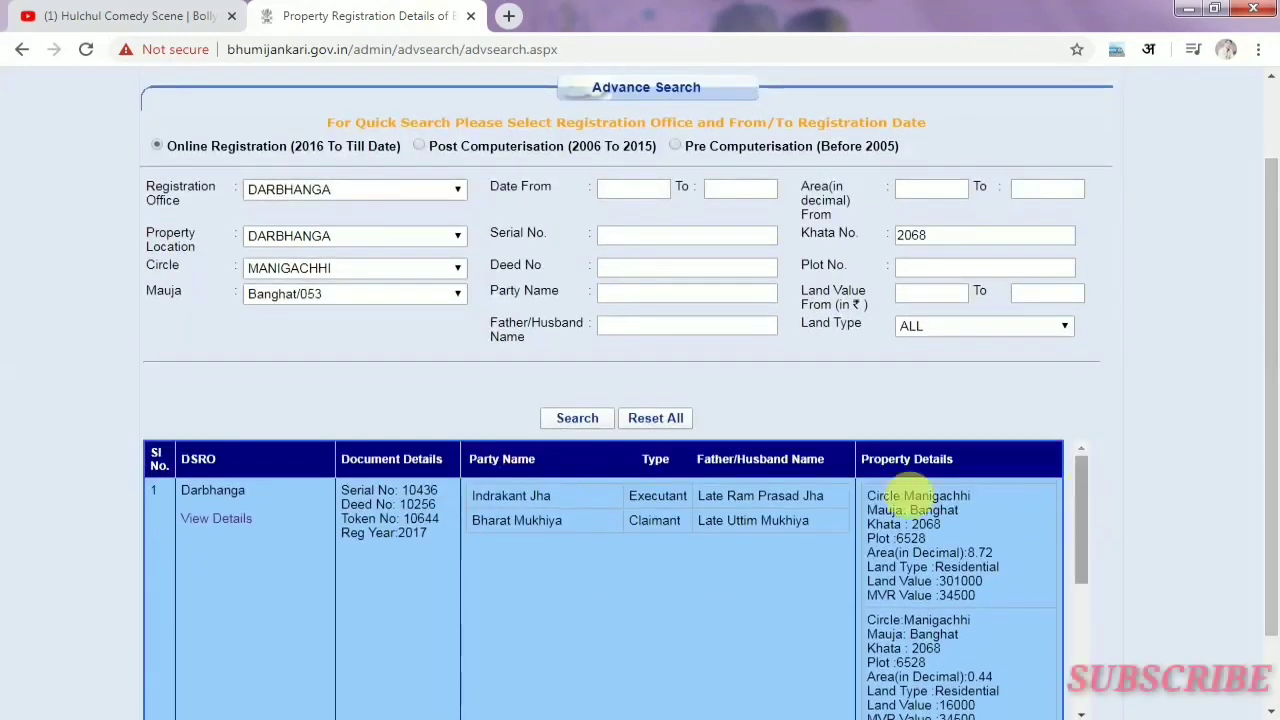
left_click(206, 518)
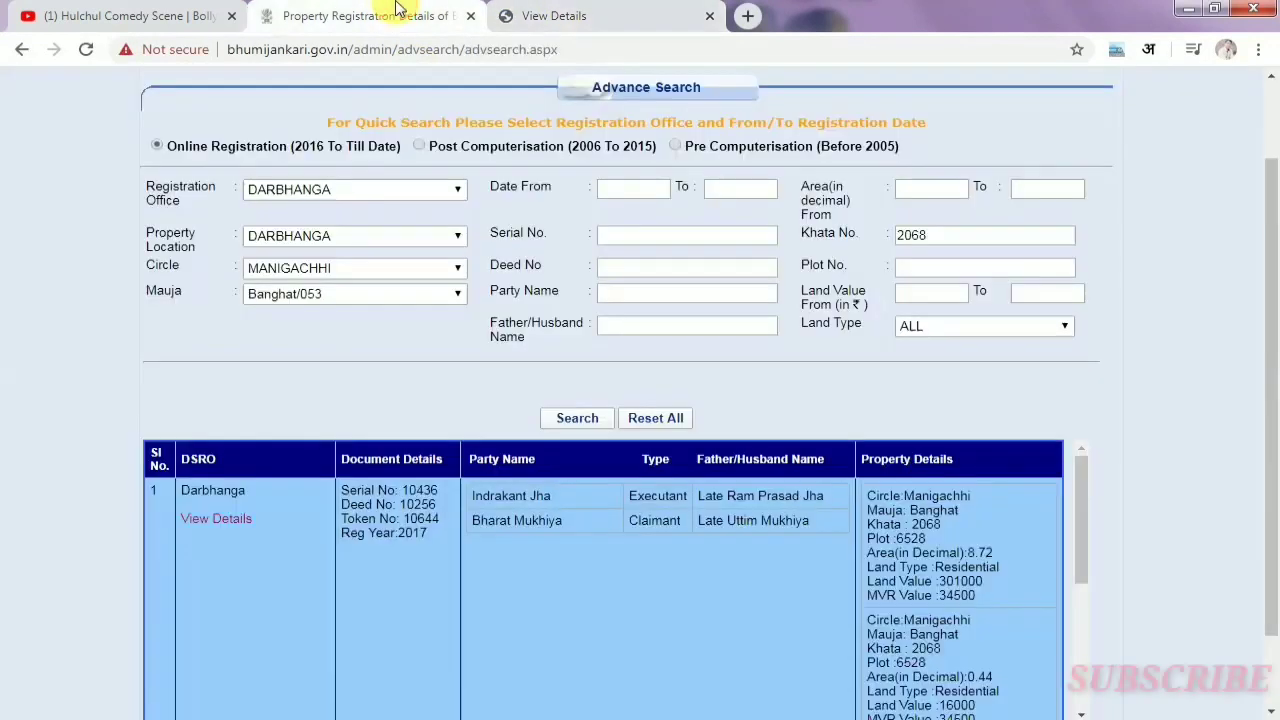
left_click(385, 16)
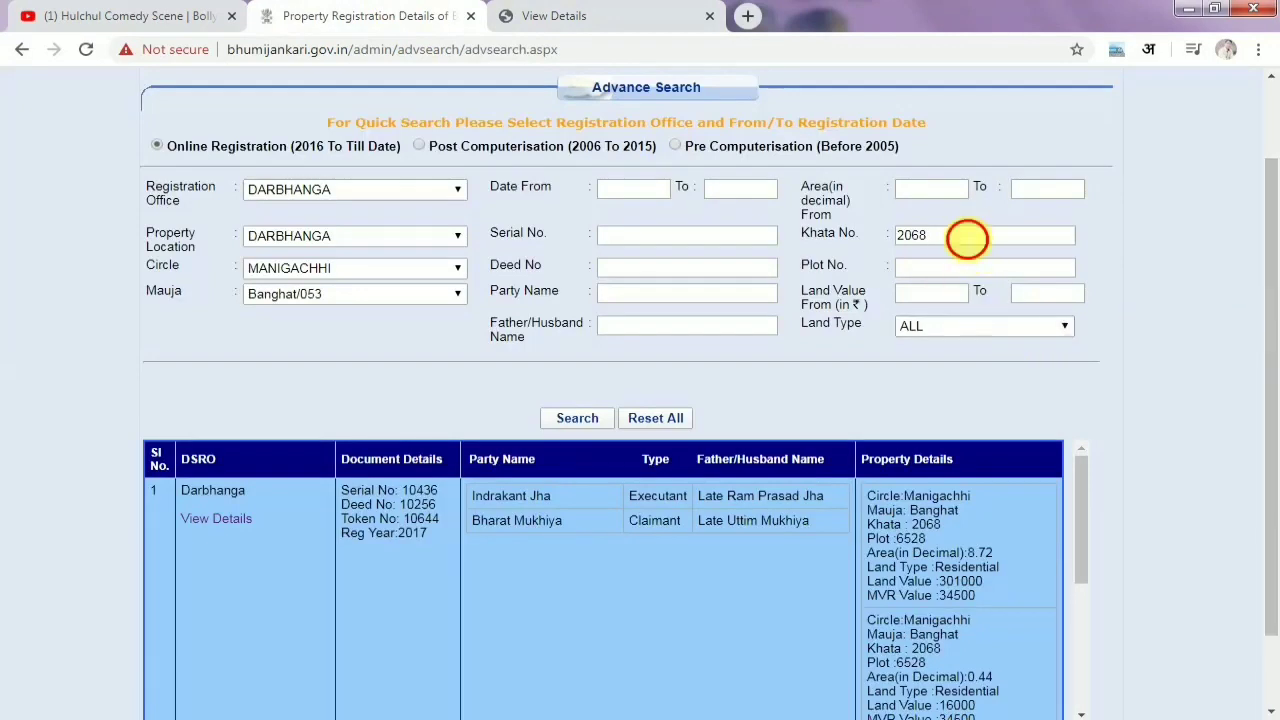
- Clear the khata number, rerun the search for the mauja with land type ALL, and display the transaction details
left_click(966, 237)
key("BackSpace")
key("BackSpace")
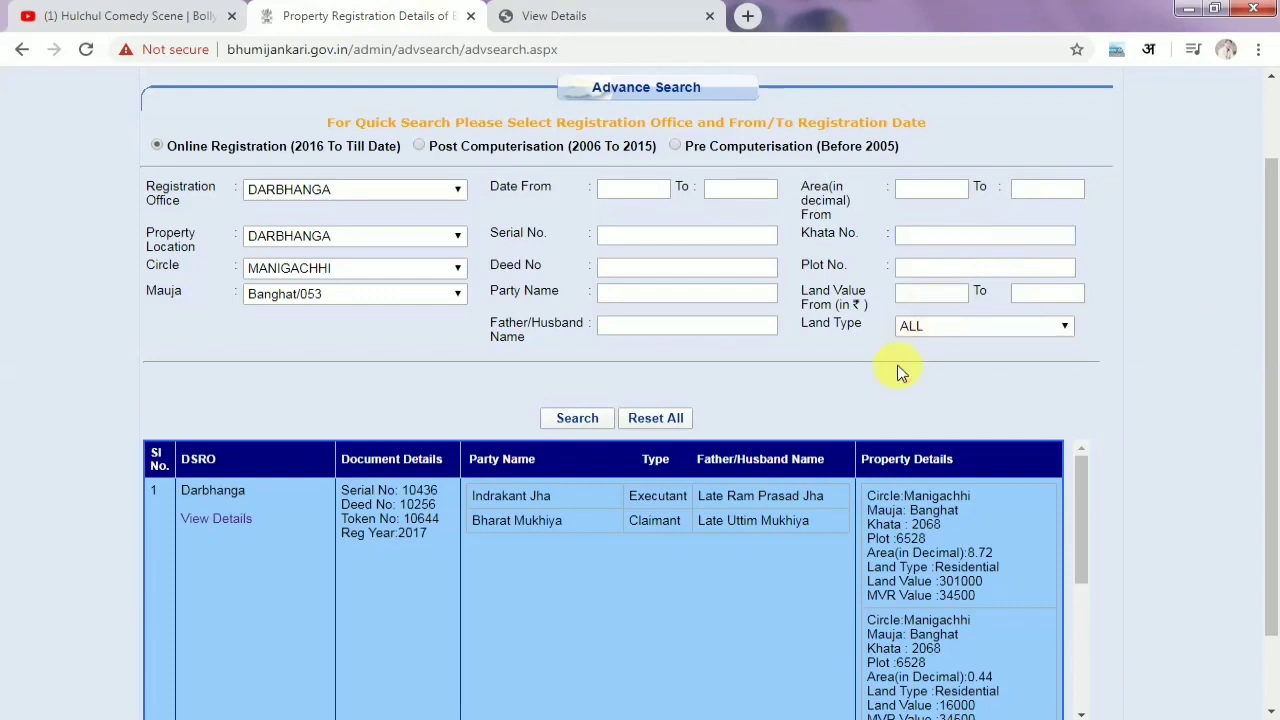
left_click(933, 331)
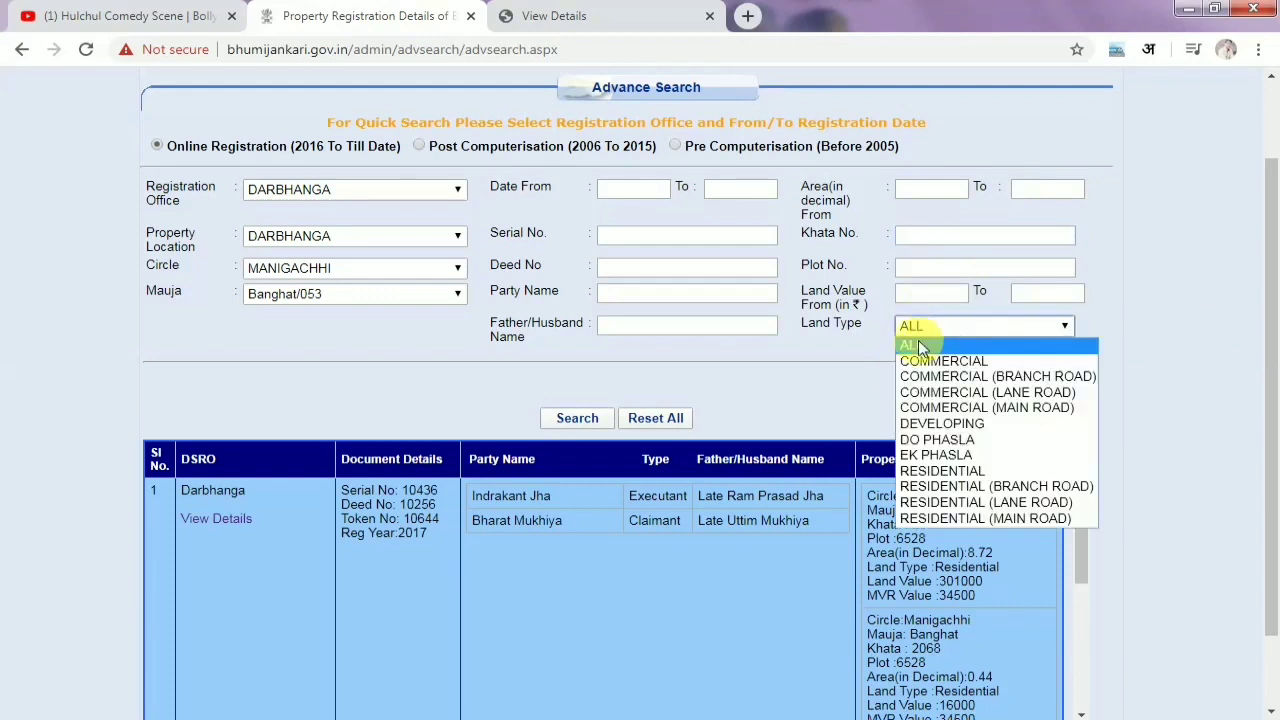
left_click(888, 360)
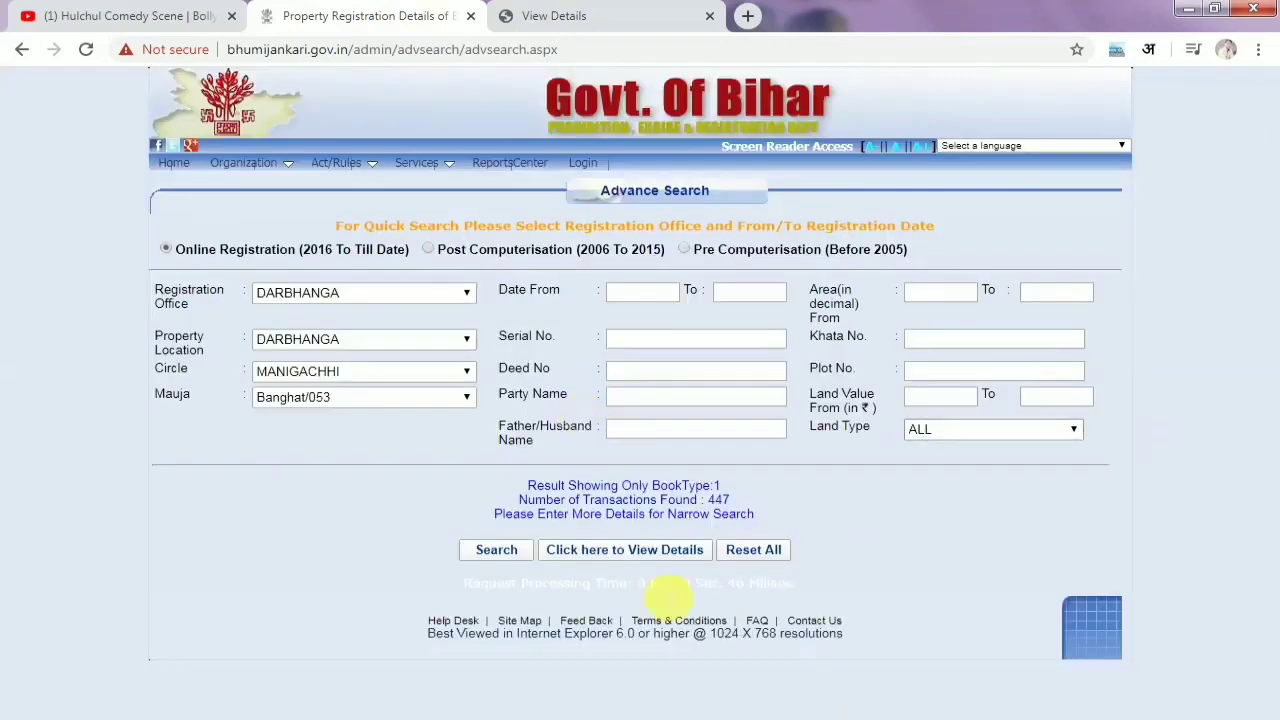
left_click(600, 555)
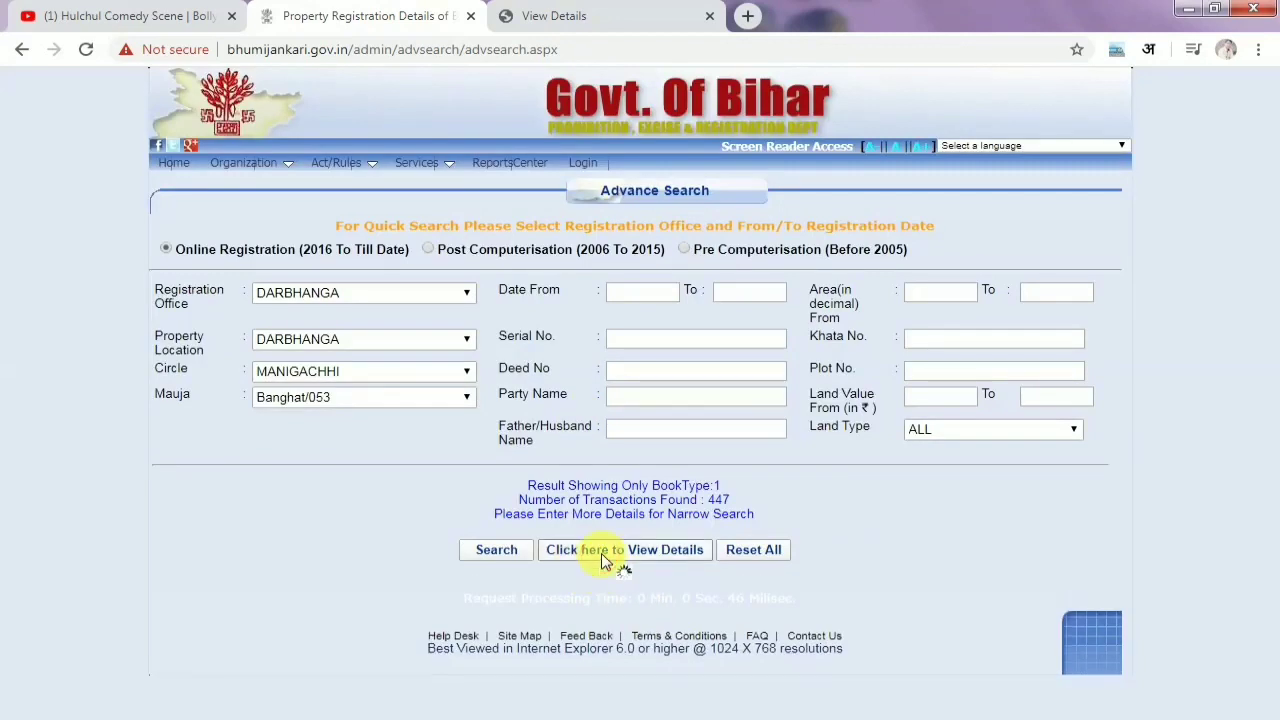
left_click_drag(1271, 400, 1273, 548)
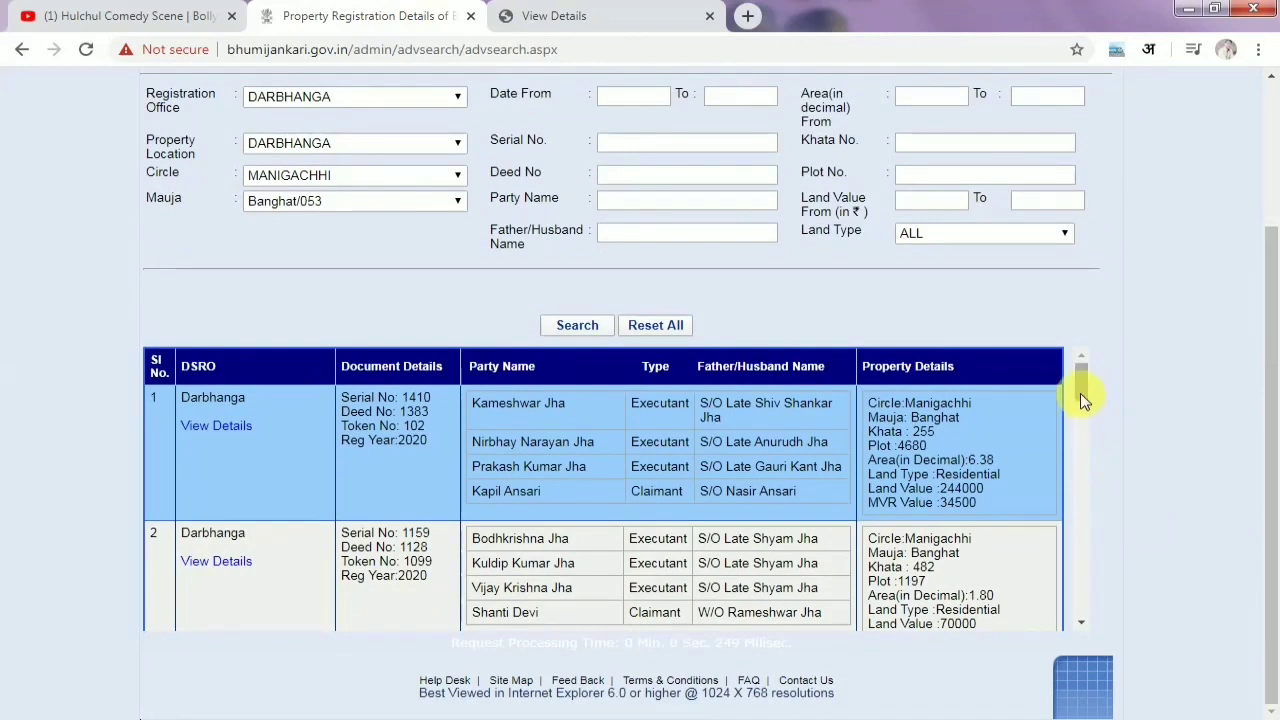
- Page through the Banghat search results via result pages 11 and 21 to page 30
left_click_drag(1081, 392, 1084, 414)
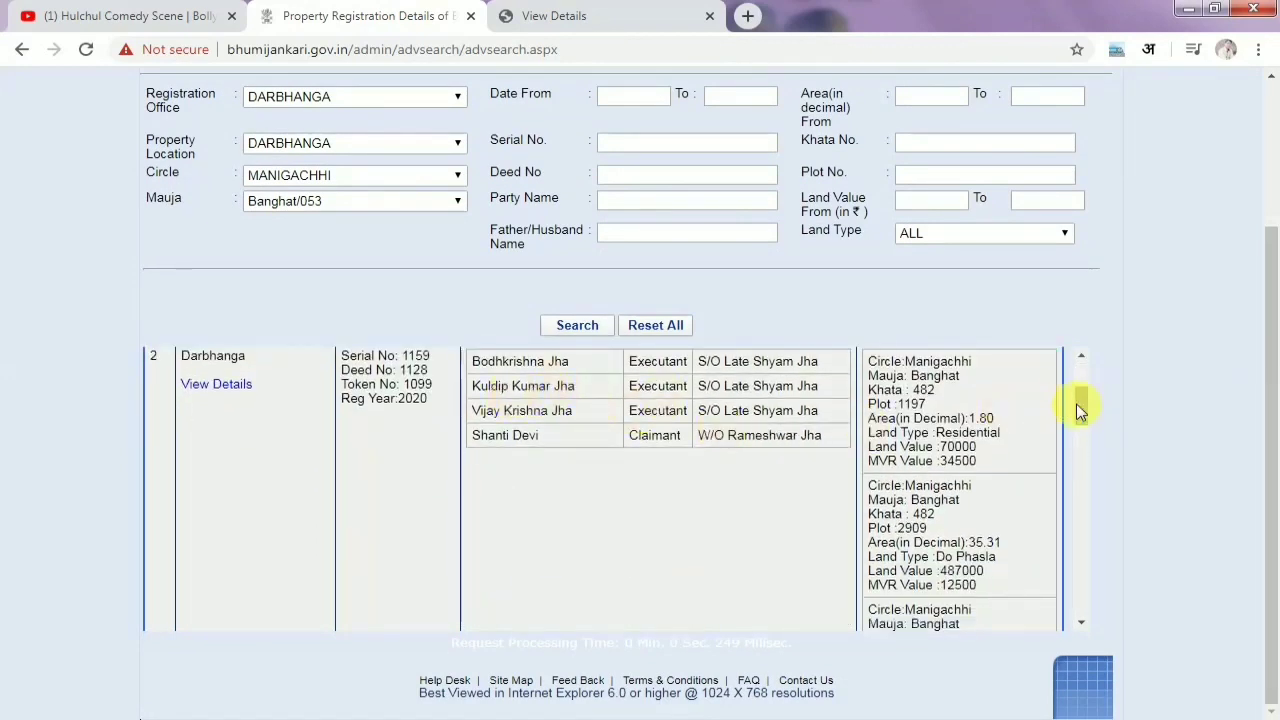
left_click_drag(1078, 403, 1081, 603)
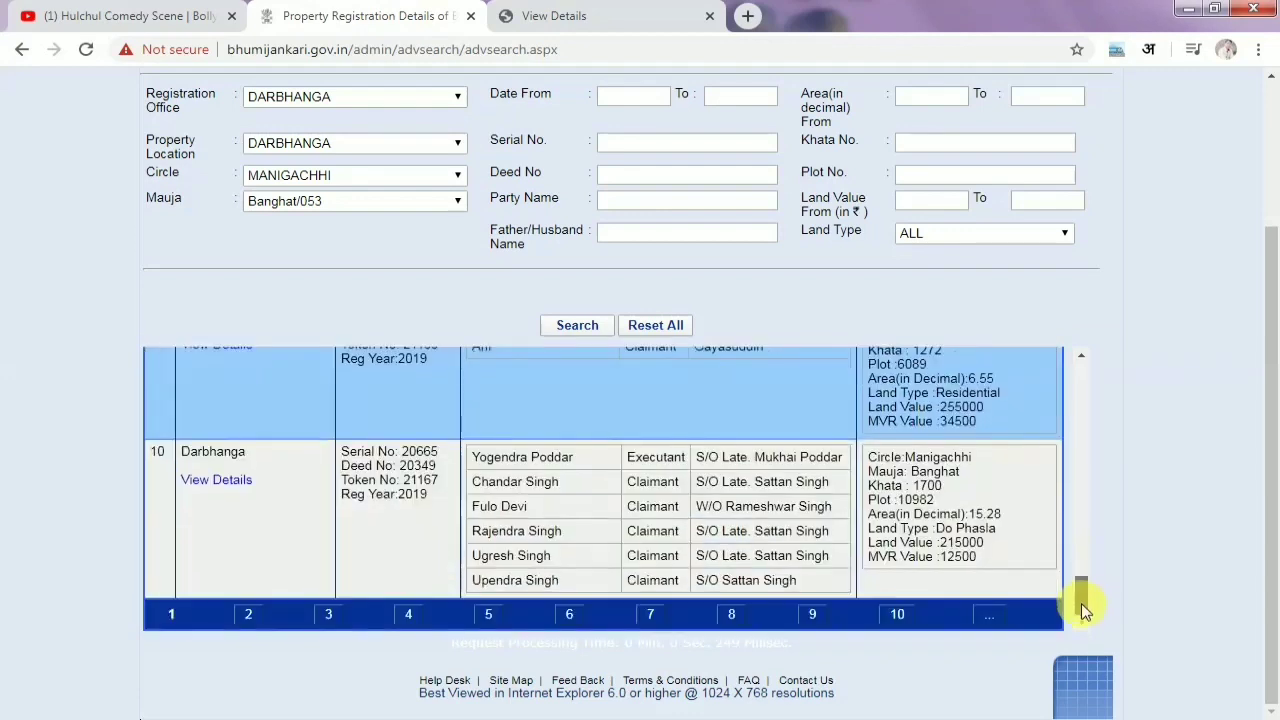
left_click(990, 618)
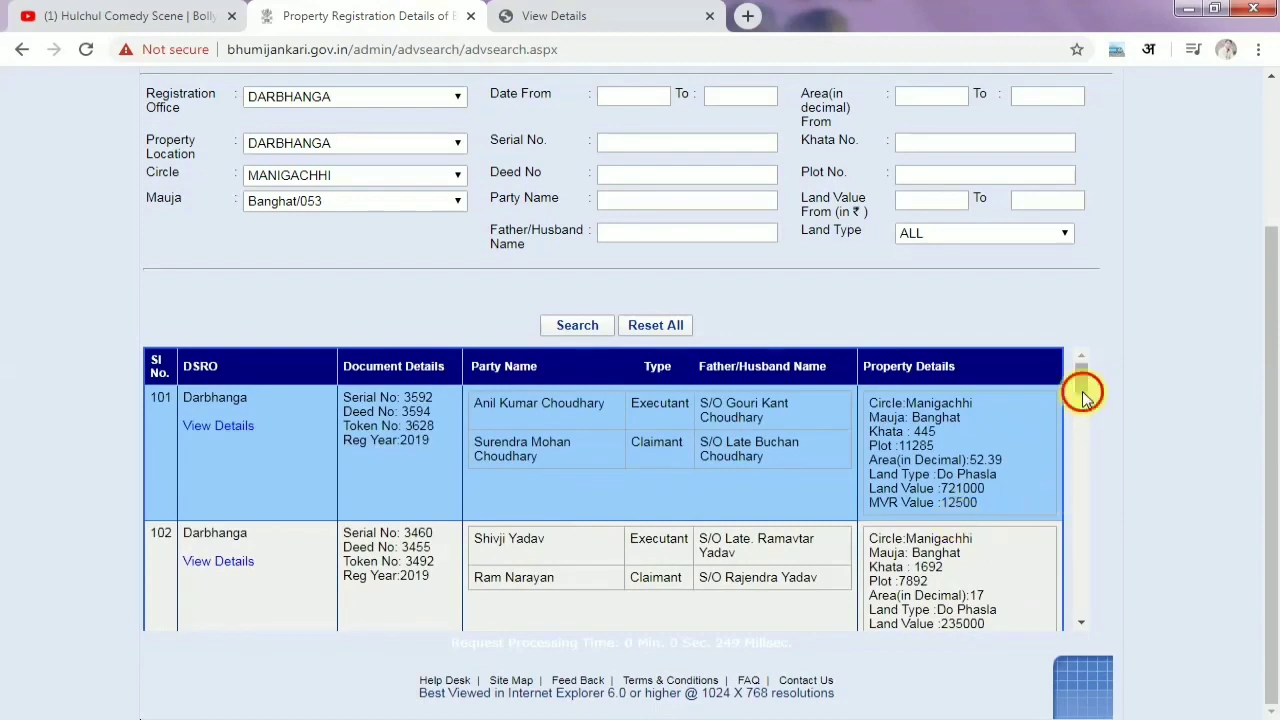
left_click_drag(1082, 395, 1068, 624)
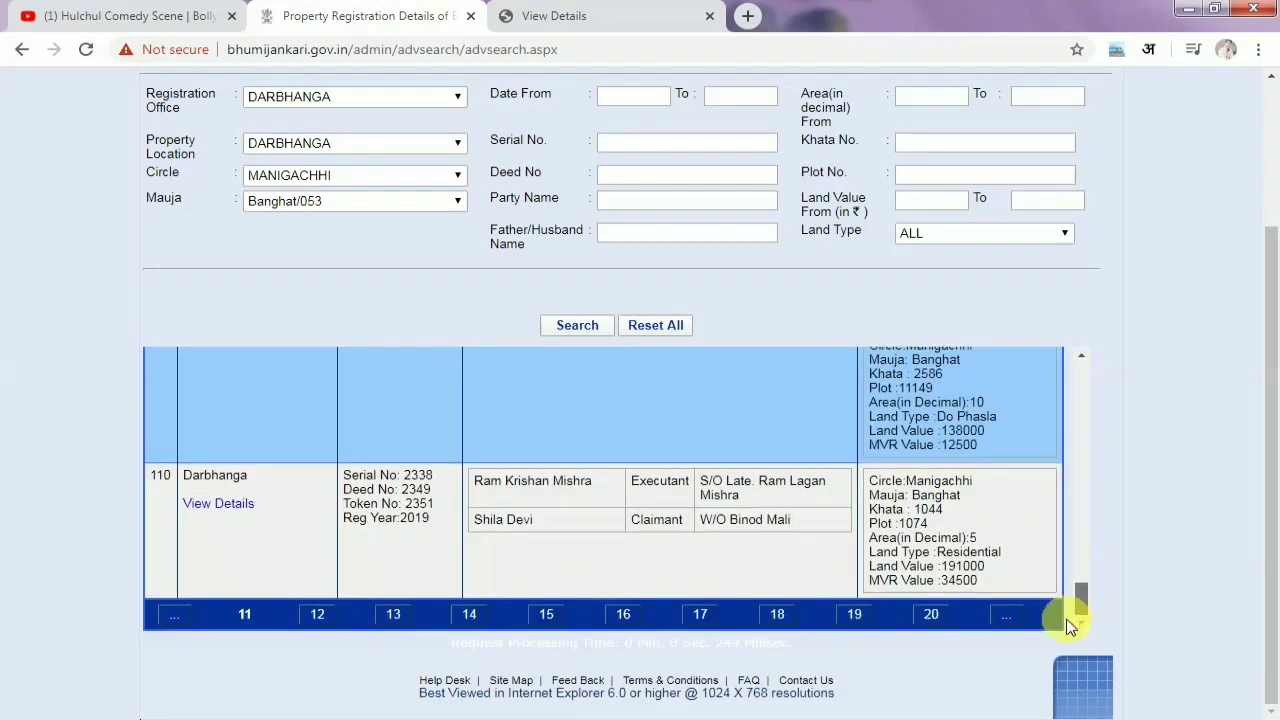
left_click(1003, 617)
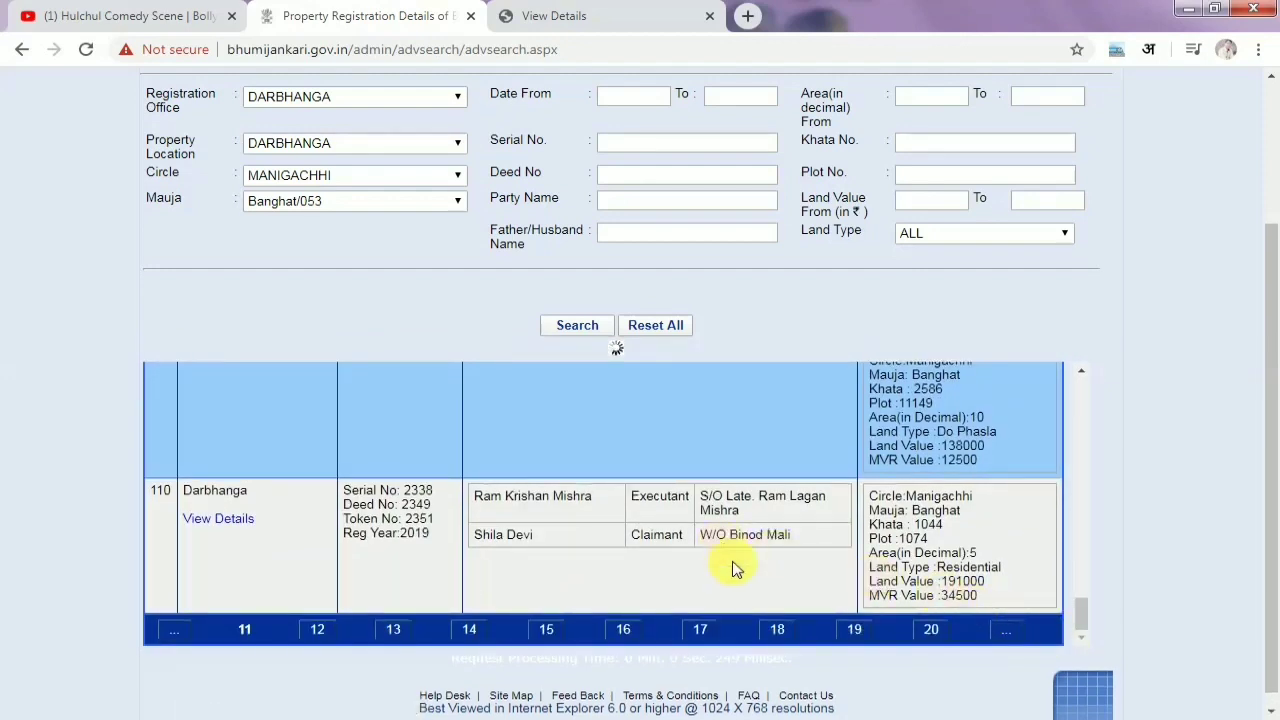
left_click_drag(1081, 394, 1072, 620)
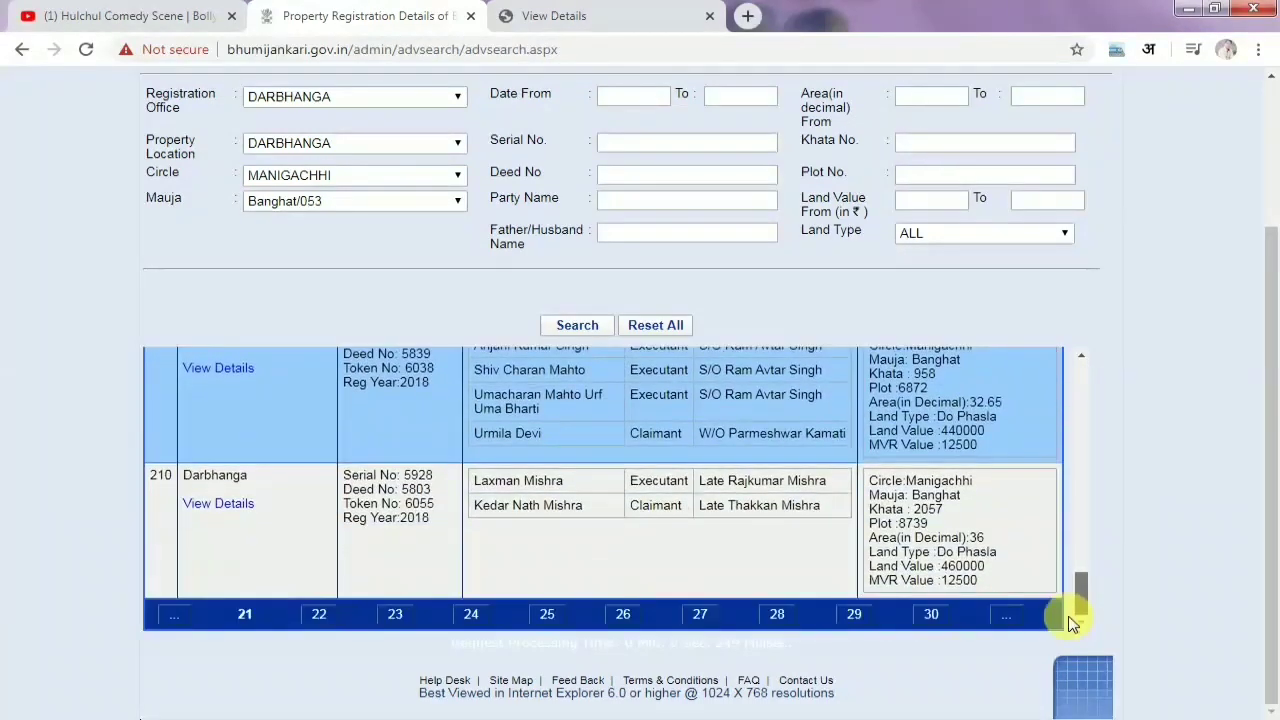
left_click(938, 620)
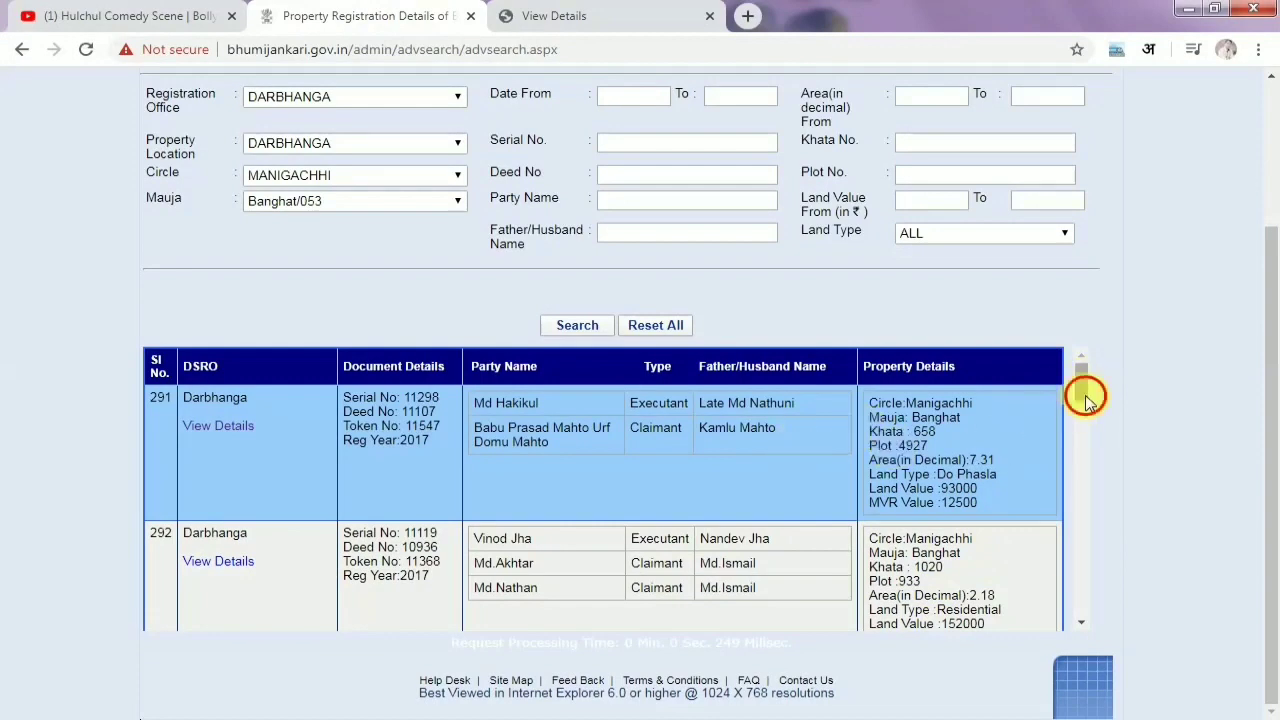
- Look through the transactions on result page 30 and open the details of record 297
left_click_drag(1088, 398, 1076, 462)
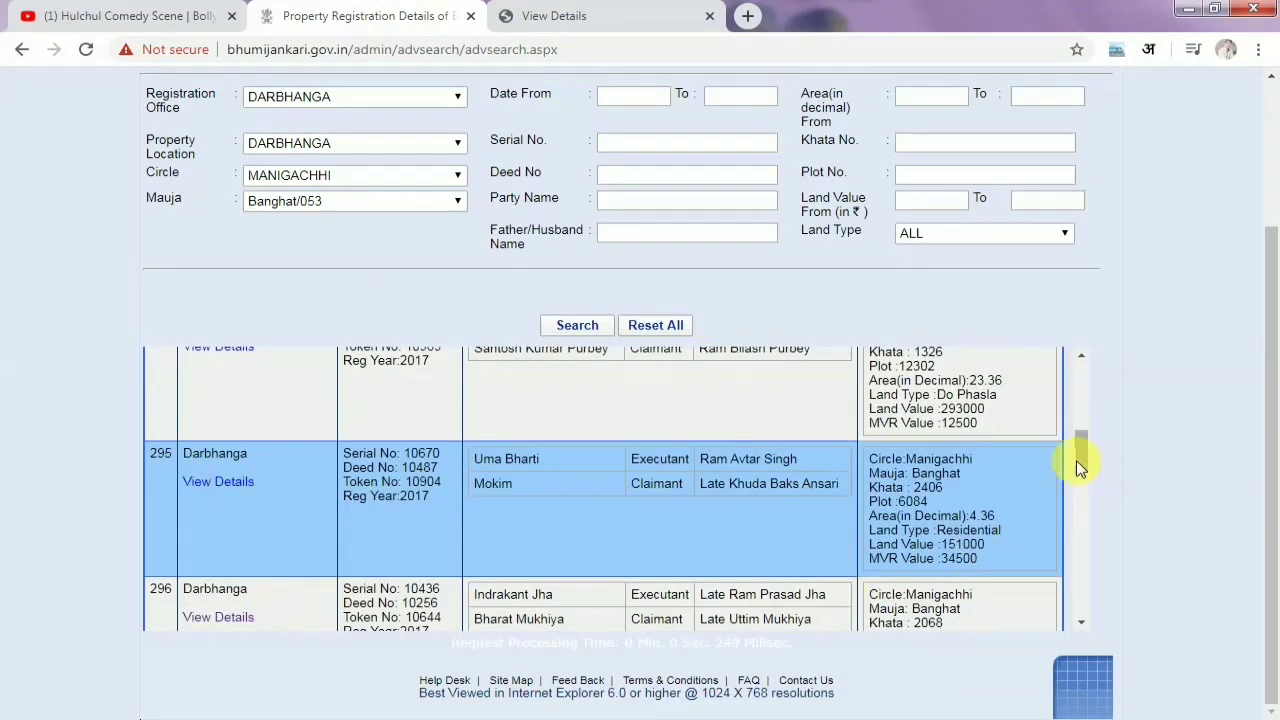
left_click_drag(1085, 458, 1078, 541)
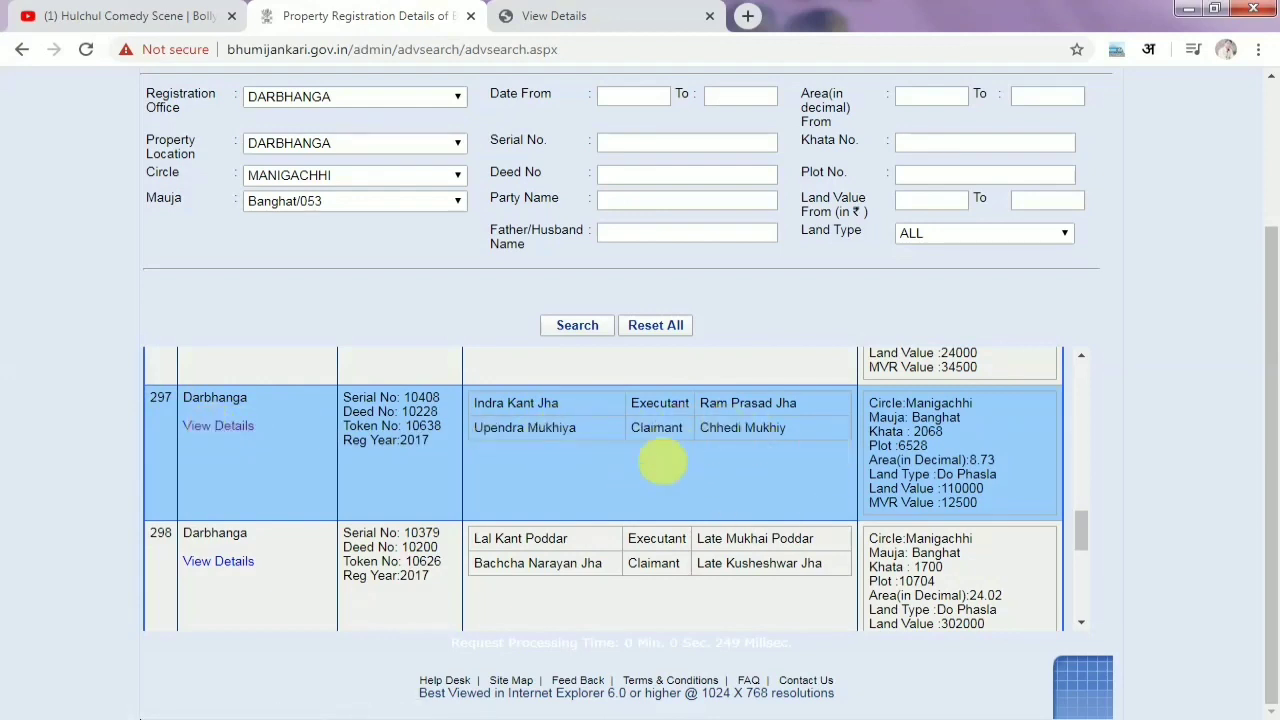
left_click(218, 425)
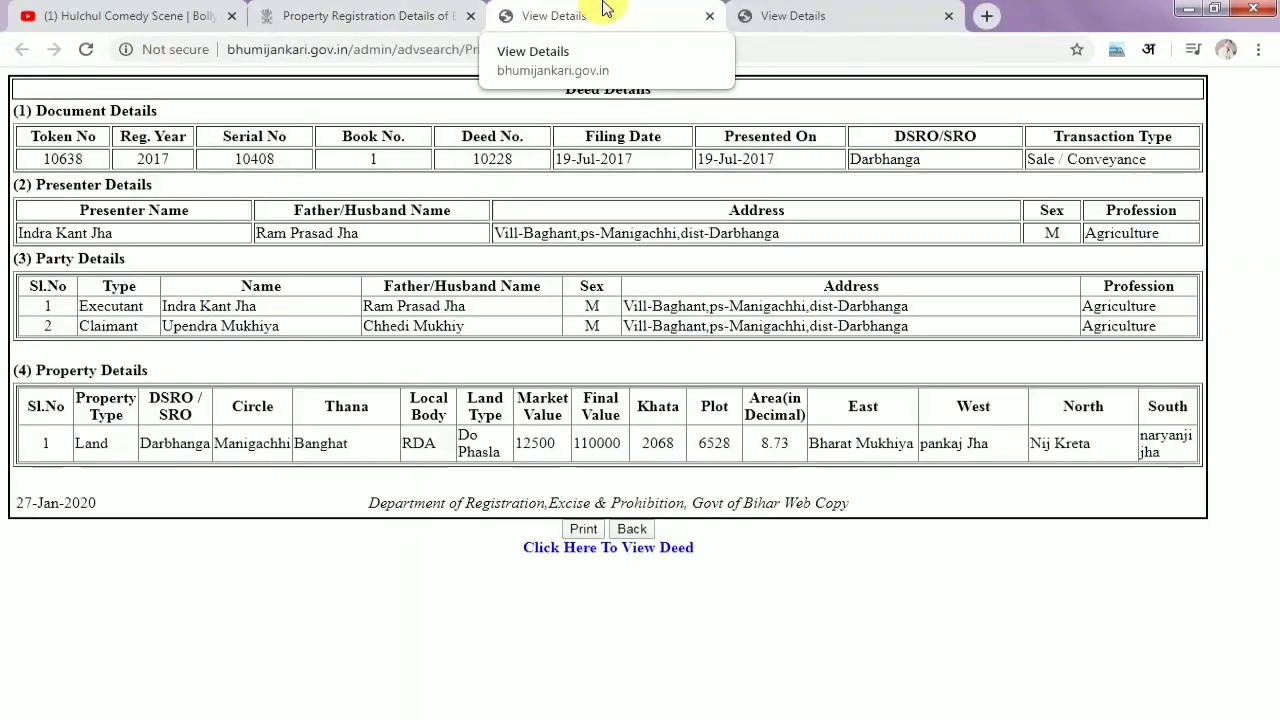
- Open the print window for the deed details, close it without printing, and open the record's deed document
left_click(584, 530)
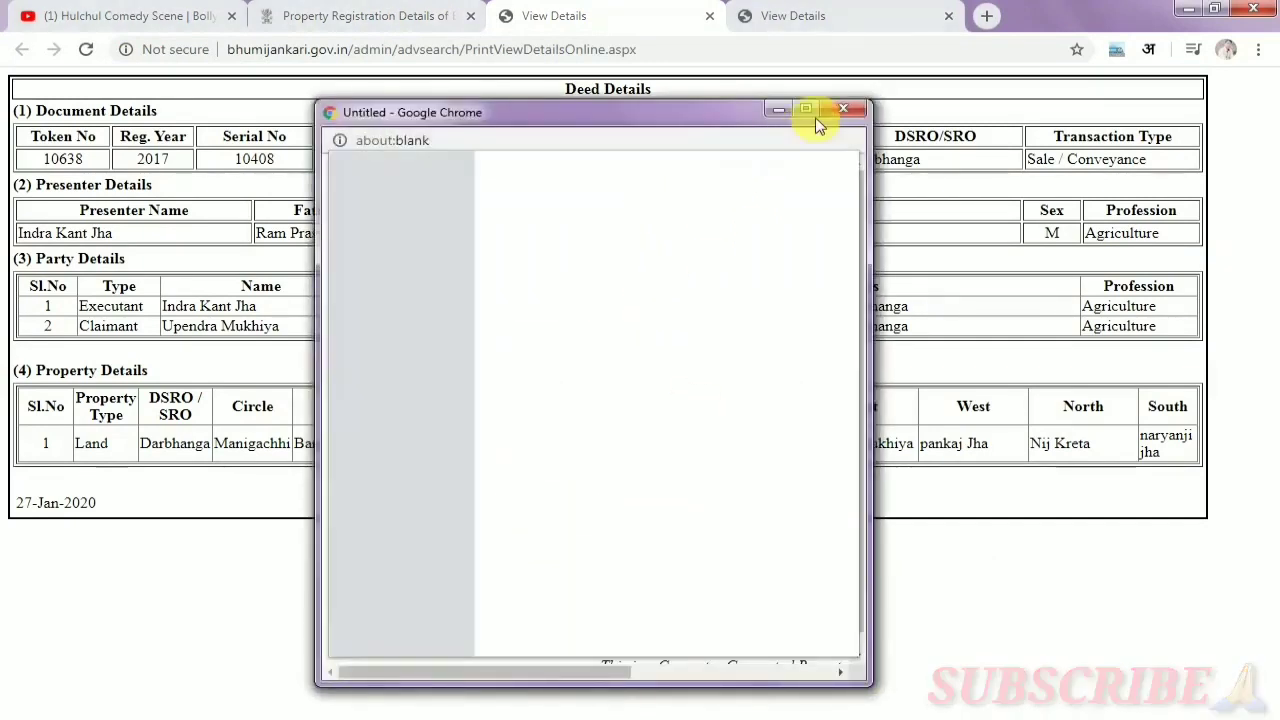
left_click(846, 110)
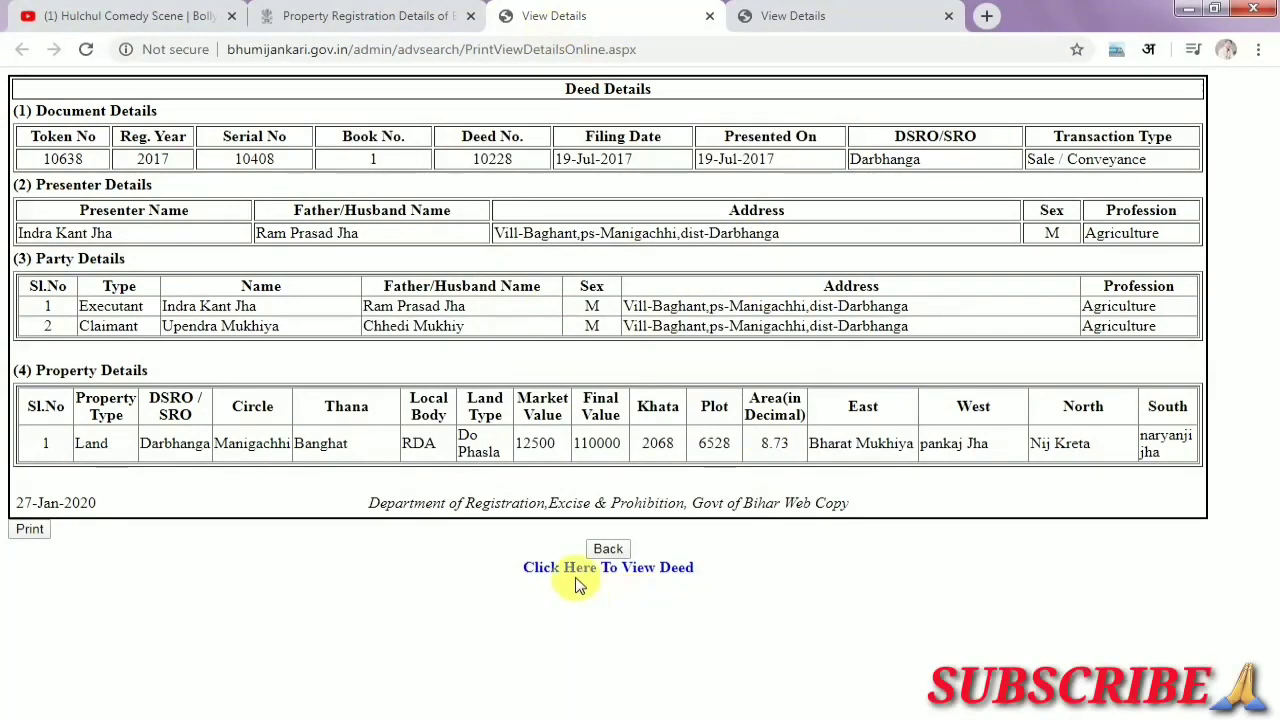
left_click(610, 572)
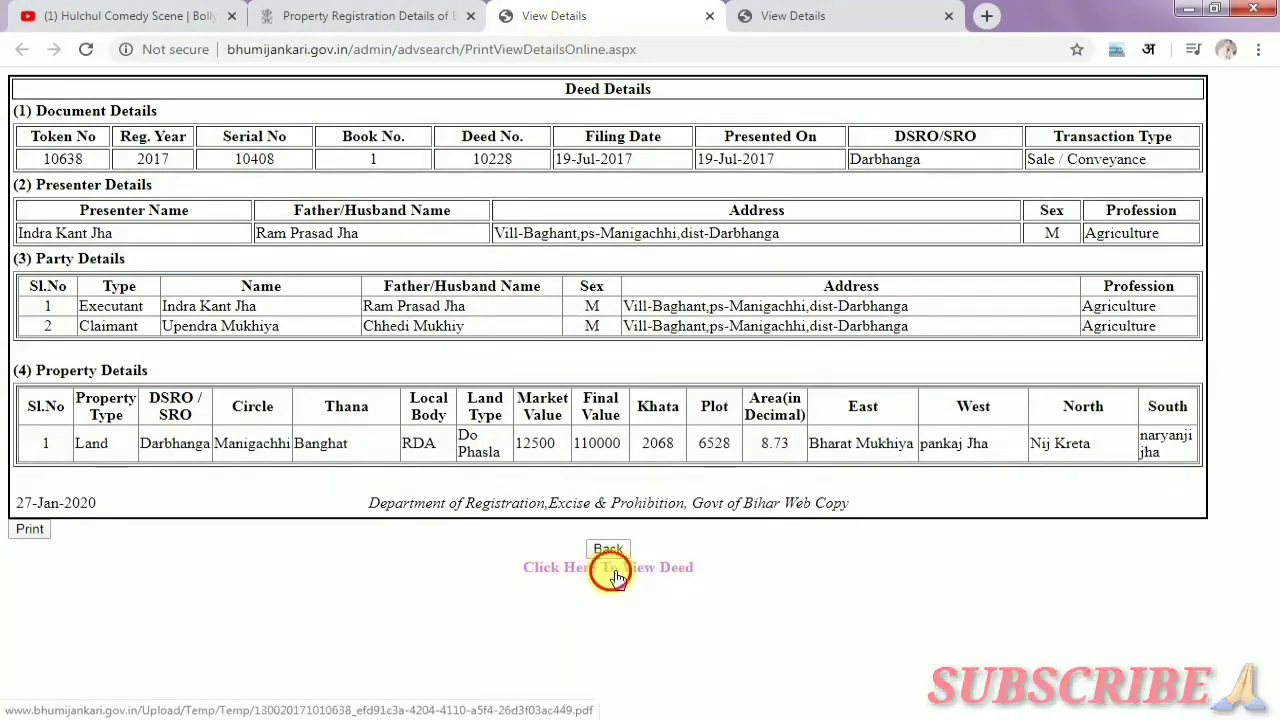